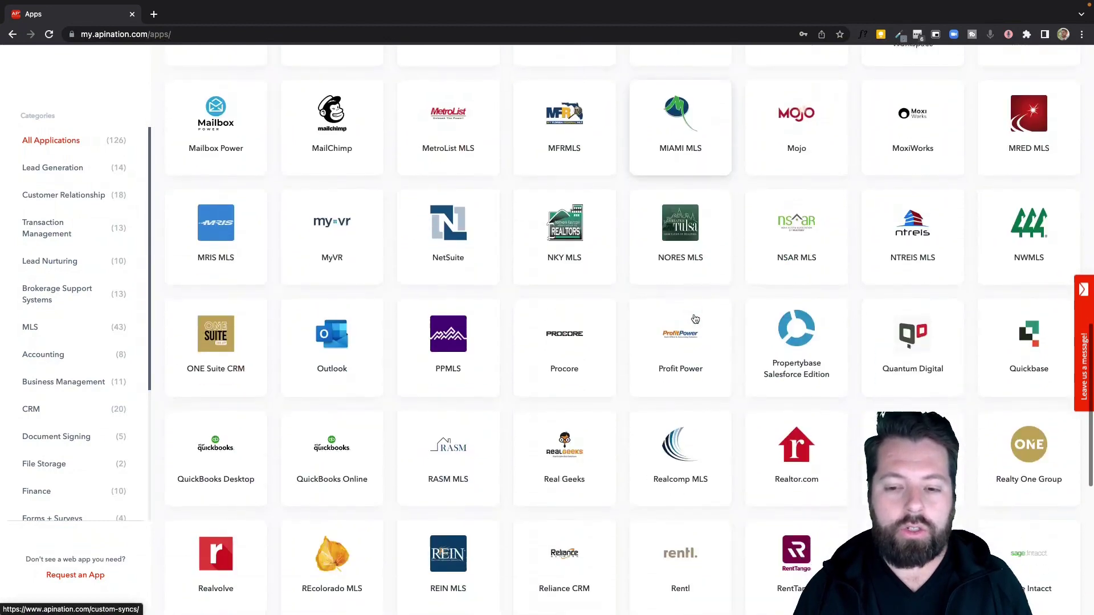
- Open the ONE Suite CRM integrations and choose Outlook as the app for sync
click(223, 316)
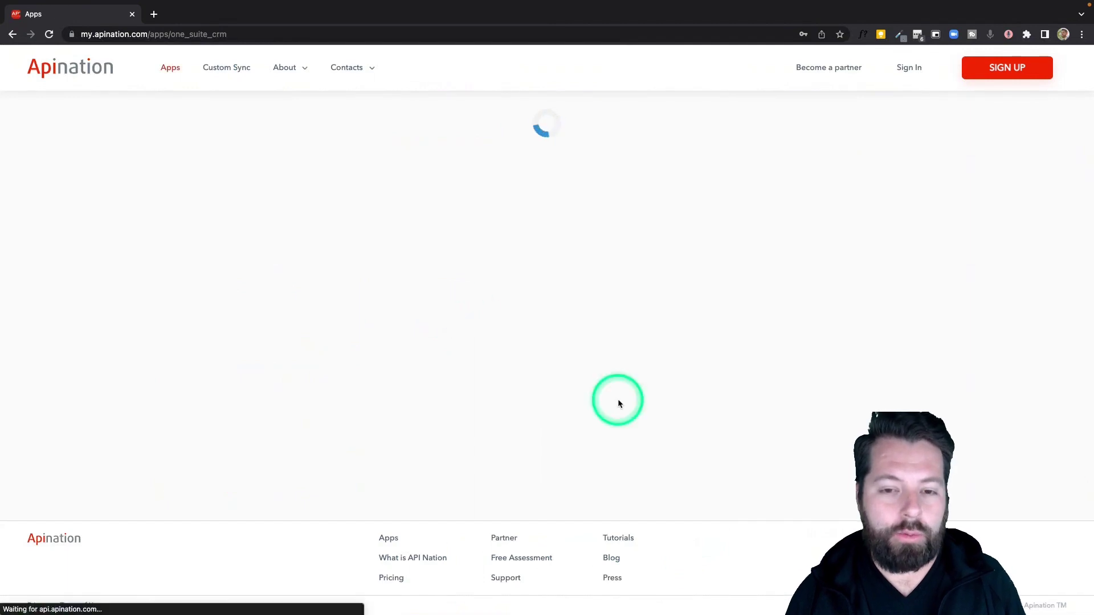
scroll(649, 349, down, 1)
scroll(649, 349, down, 5)
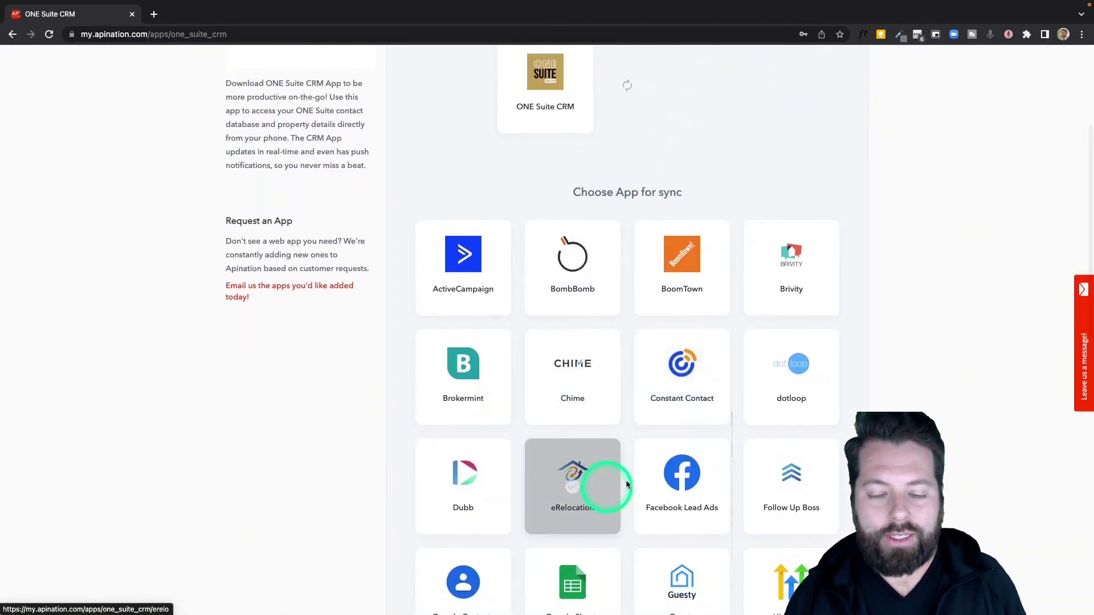
scroll(665, 460, down, 2)
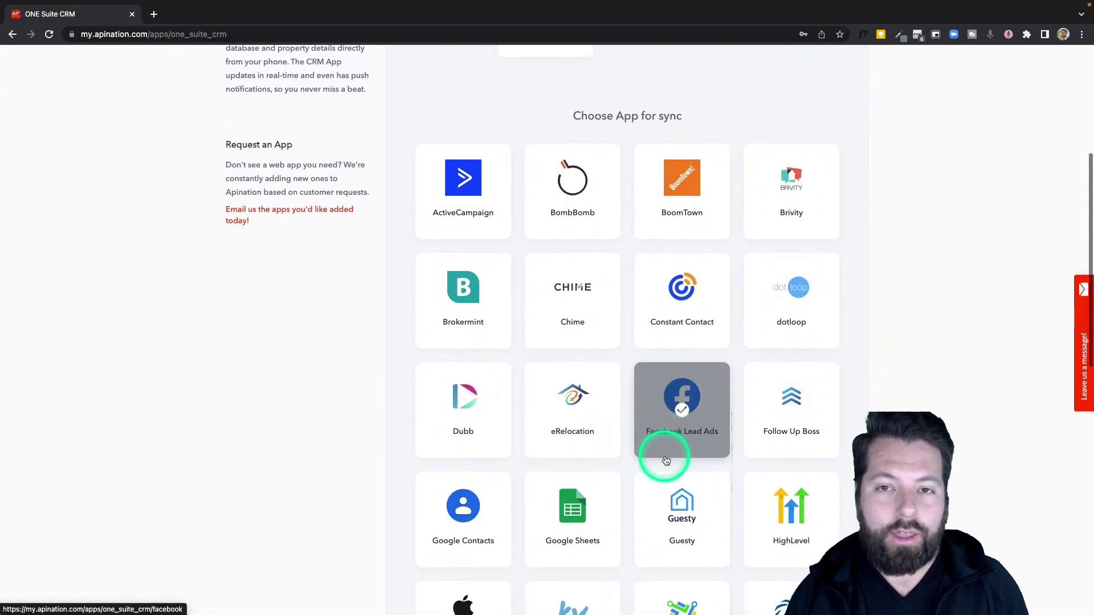
scroll(666, 461, down, 8)
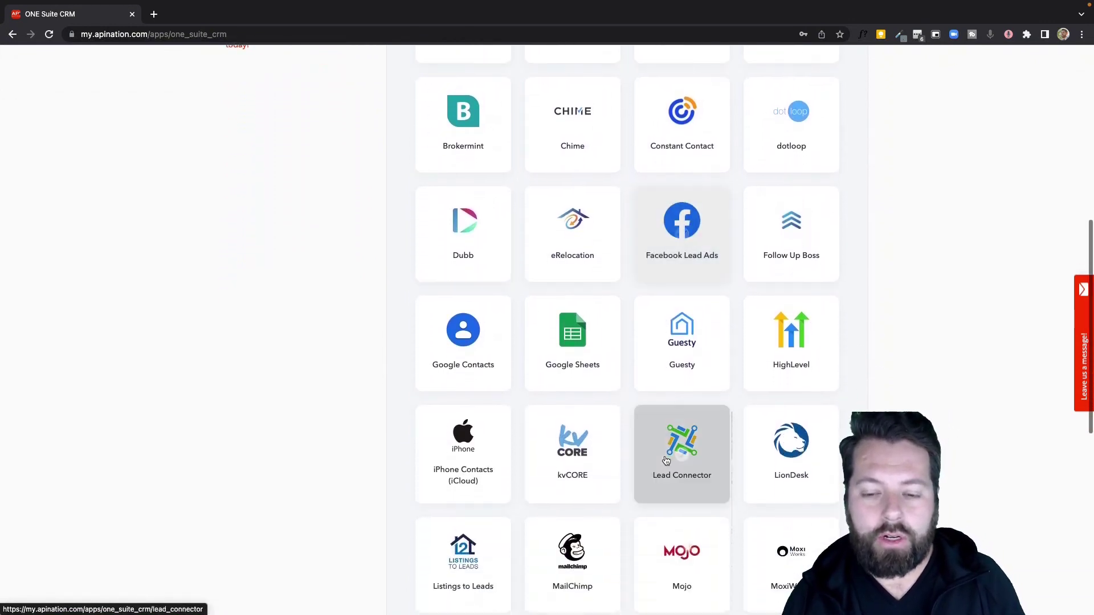
scroll(666, 460, down, 4)
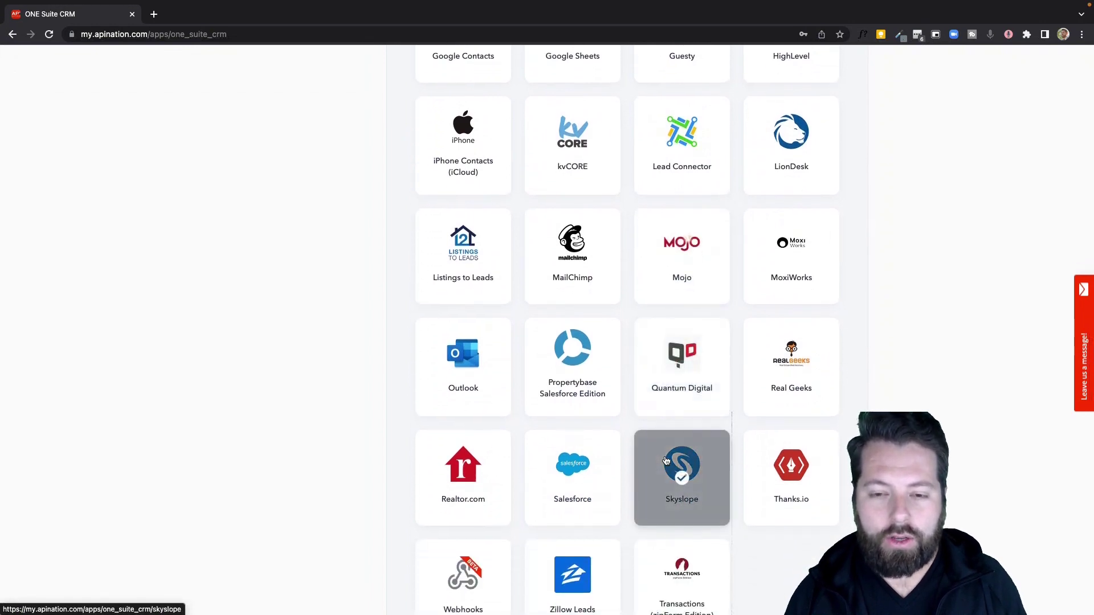
click(476, 360)
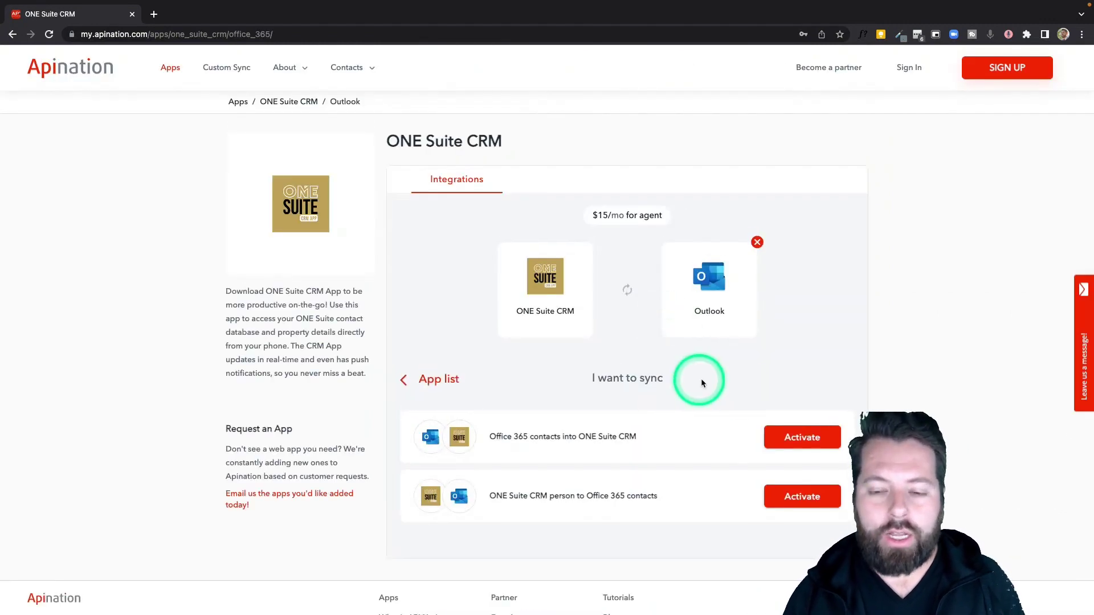
- Activate the sync of Office 365 contacts into ONE Suite CRM and sign in with a Google account
scroll(743, 394, down, 2)
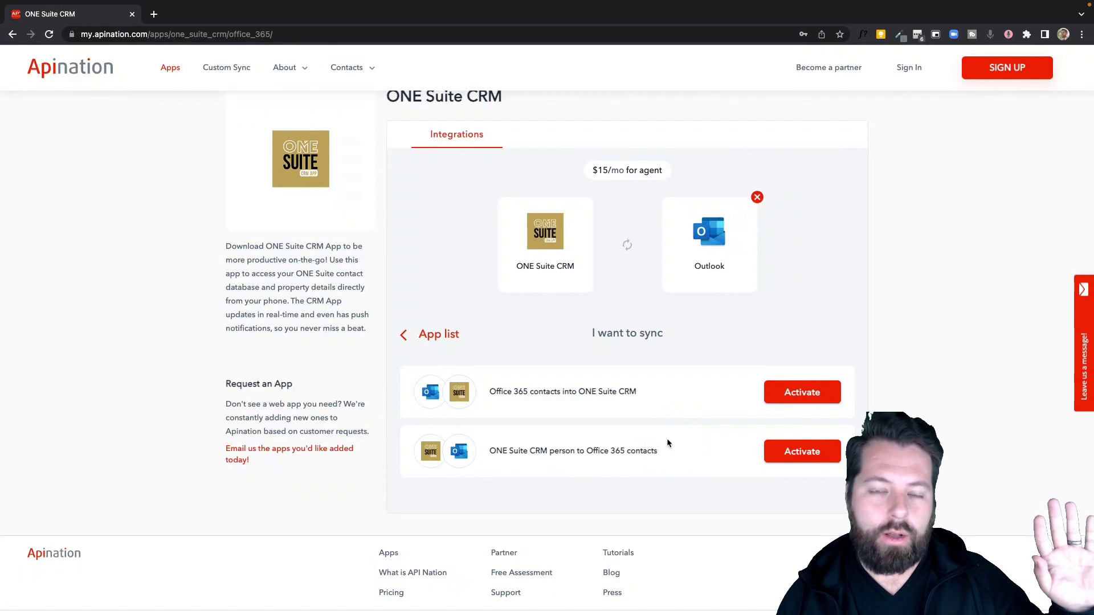
click(530, 416)
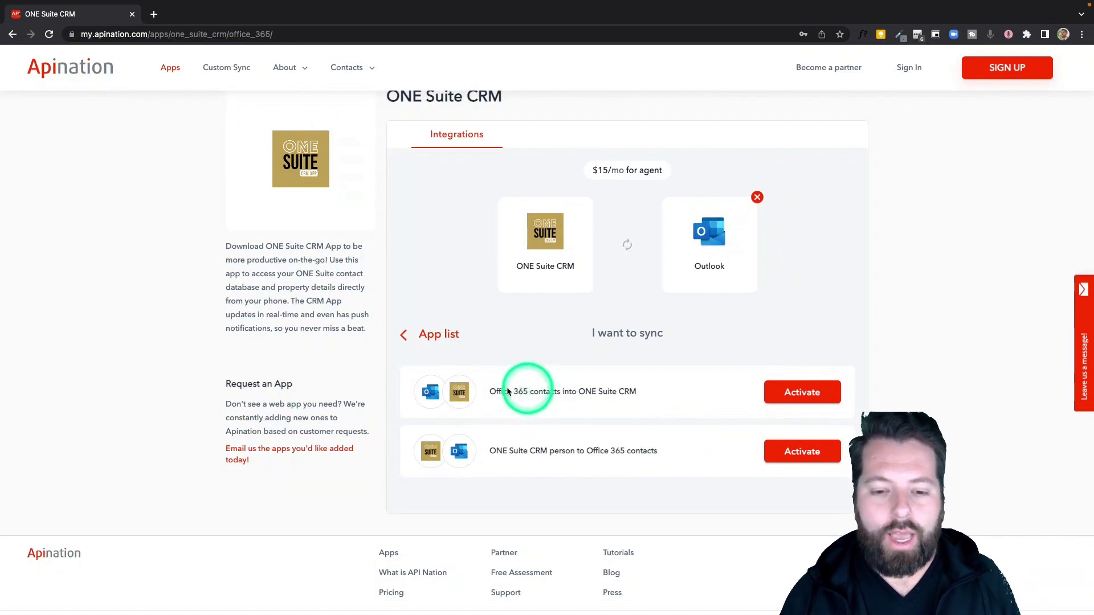
scroll(644, 395, down, 1)
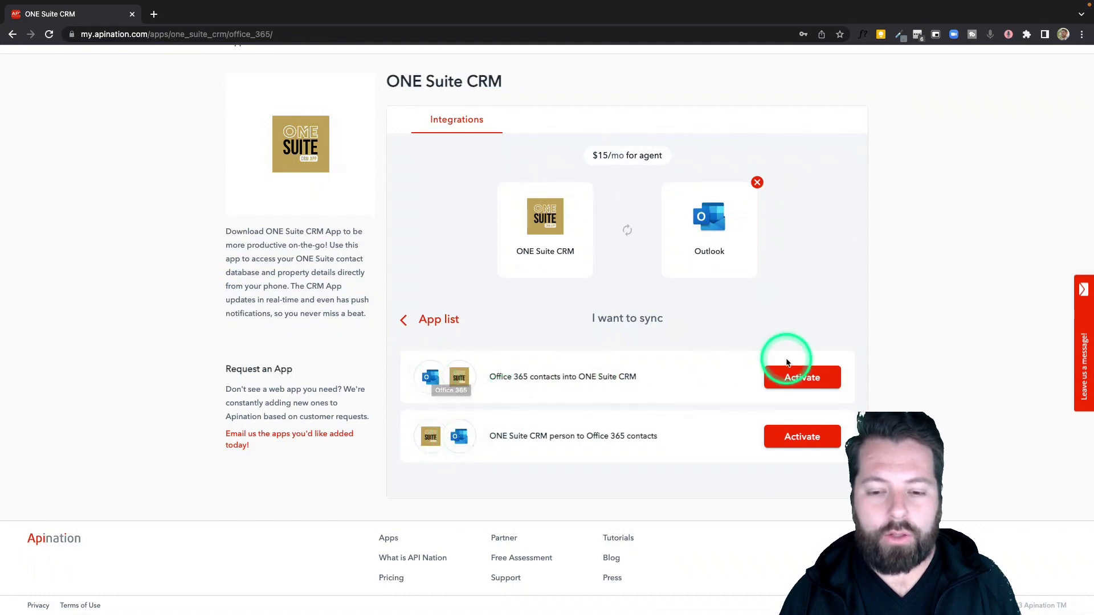
click(791, 377)
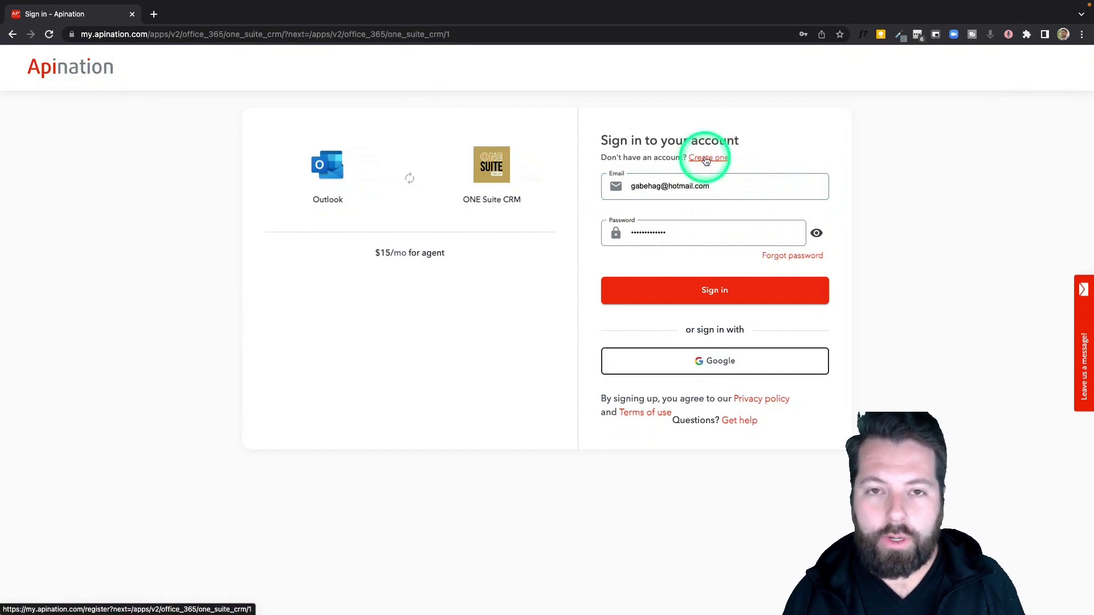
click(698, 365)
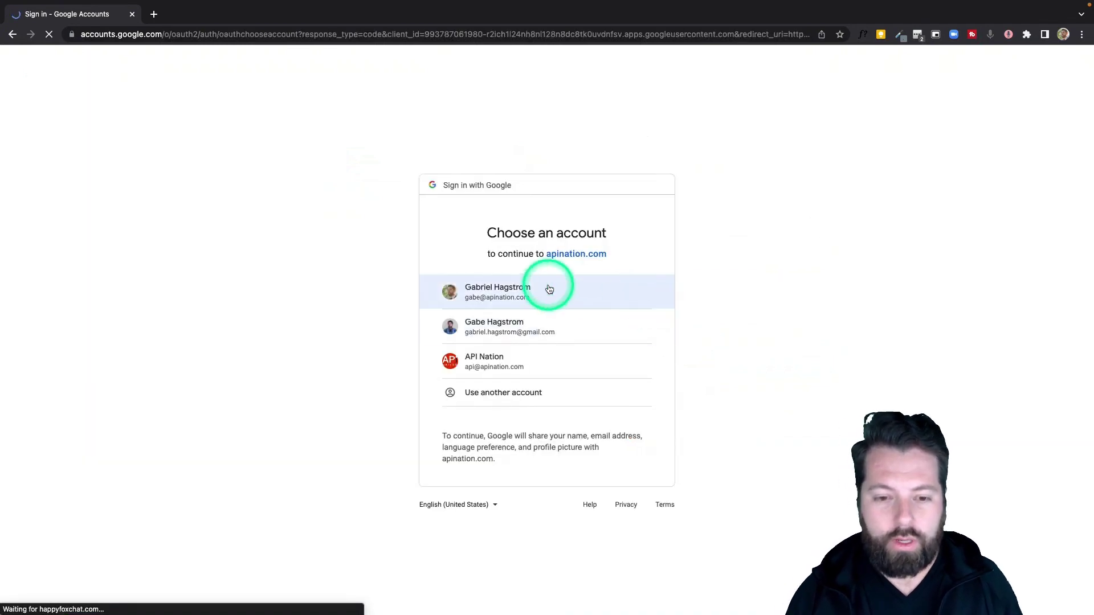
click(733, 335)
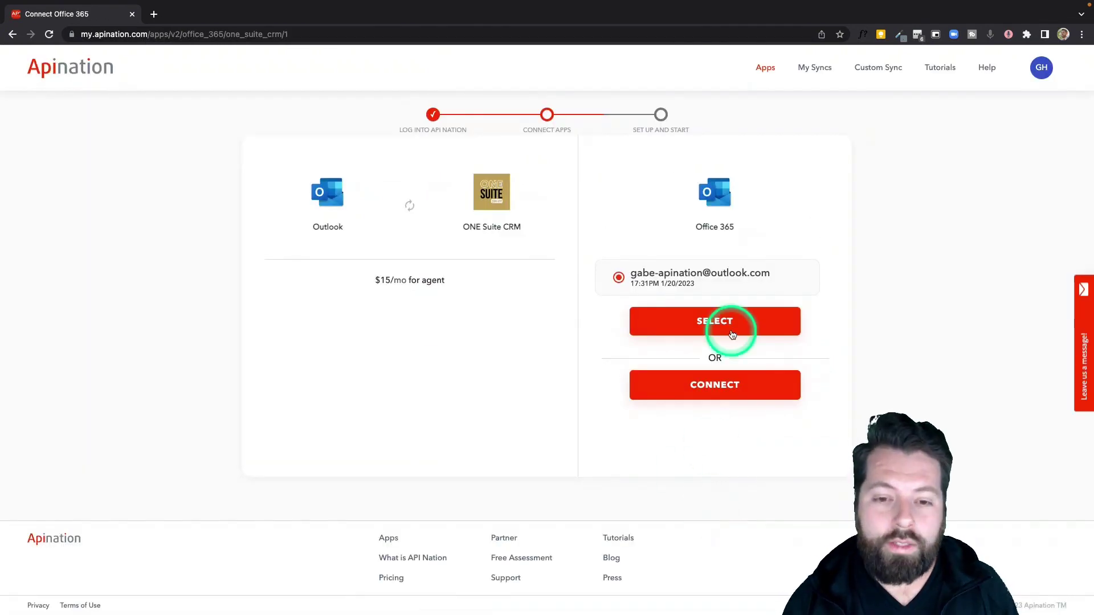
- Connect an Outlook account for the Office 365 side of the sync through the Microsoft sign-in
click(717, 387)
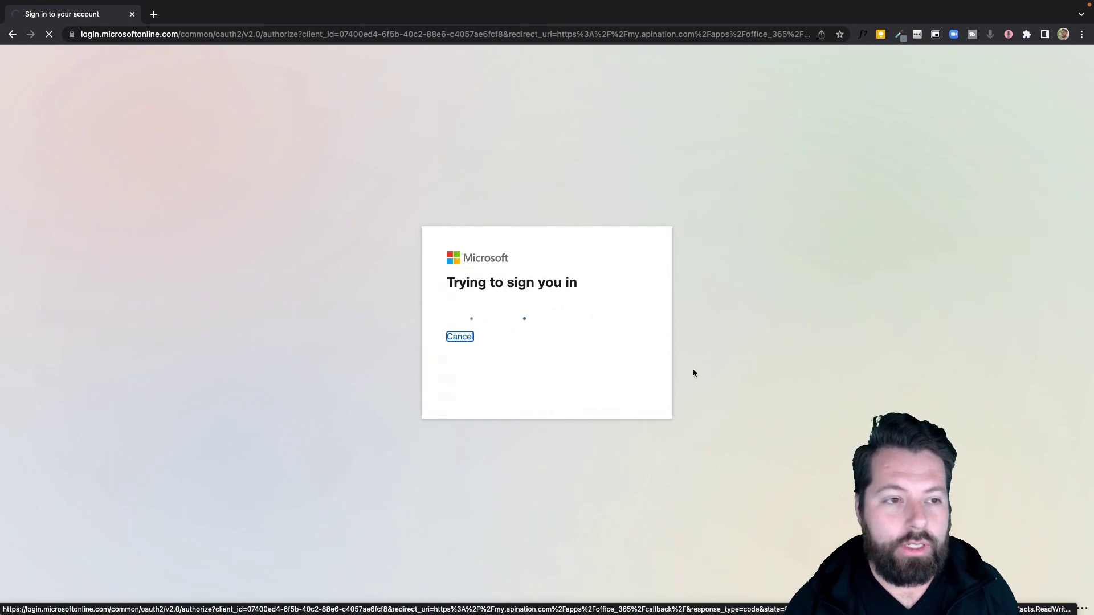
click(506, 285)
click(495, 346)
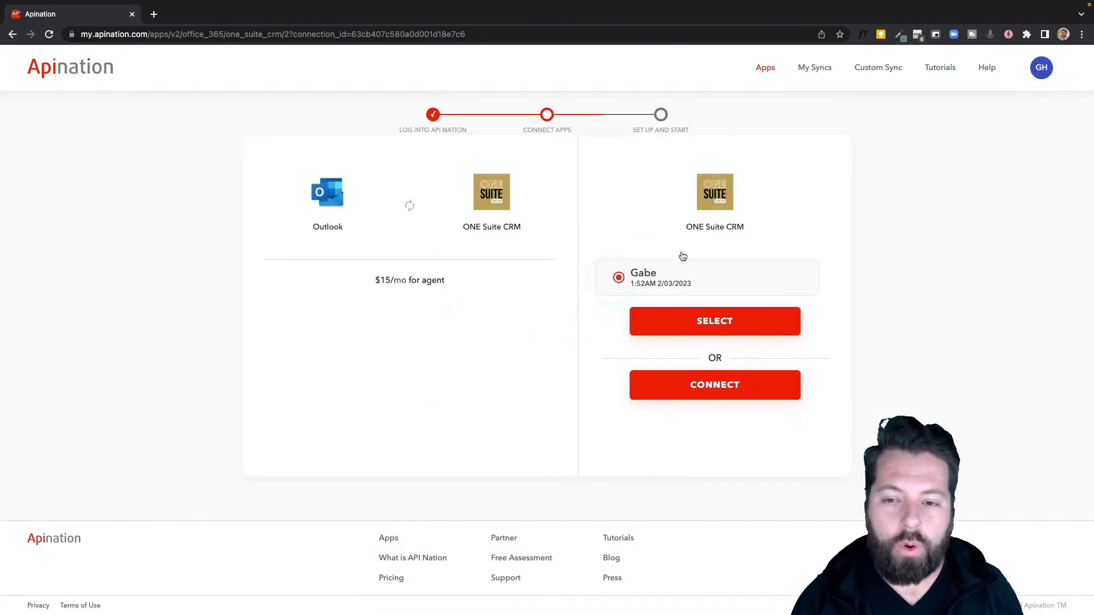
- Cancel the new ONE Suite CRM connection form after entering a connection name and use the existing connection for the sync
click(711, 392)
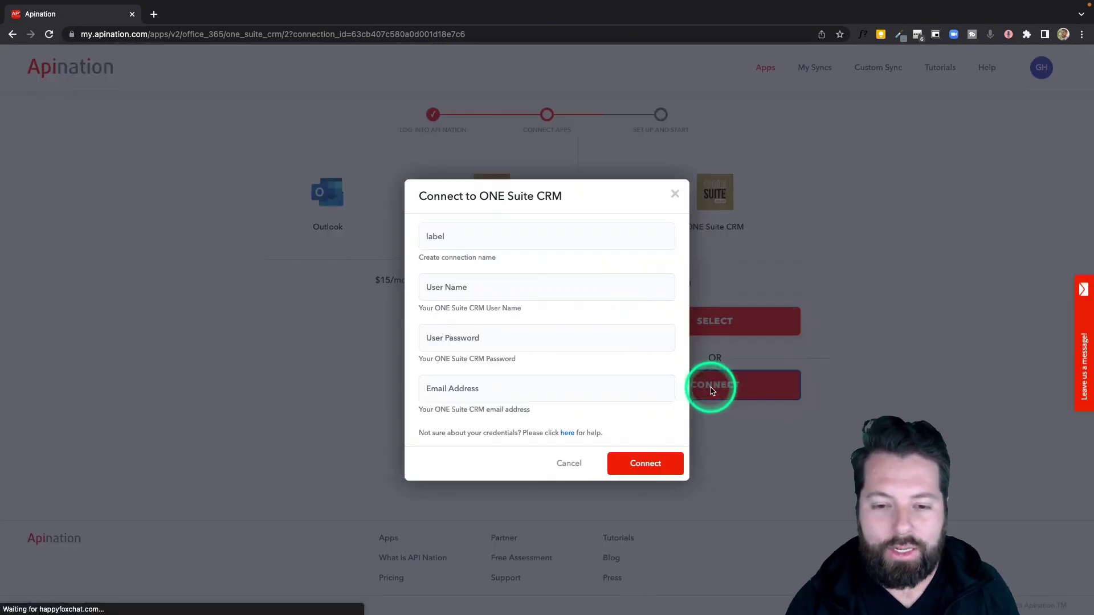
click(454, 242)
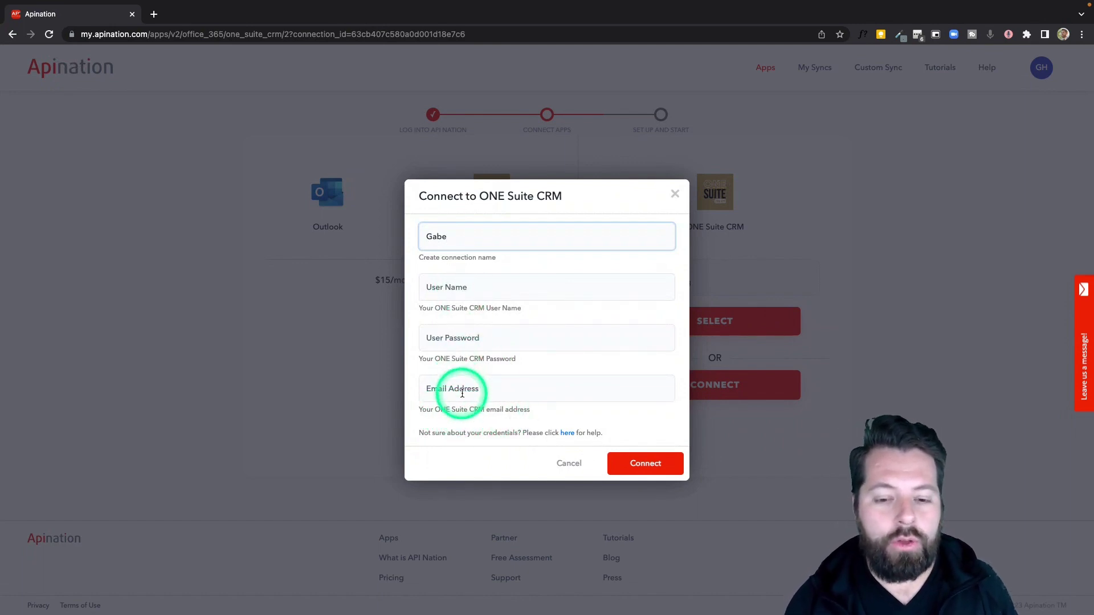
click(573, 464)
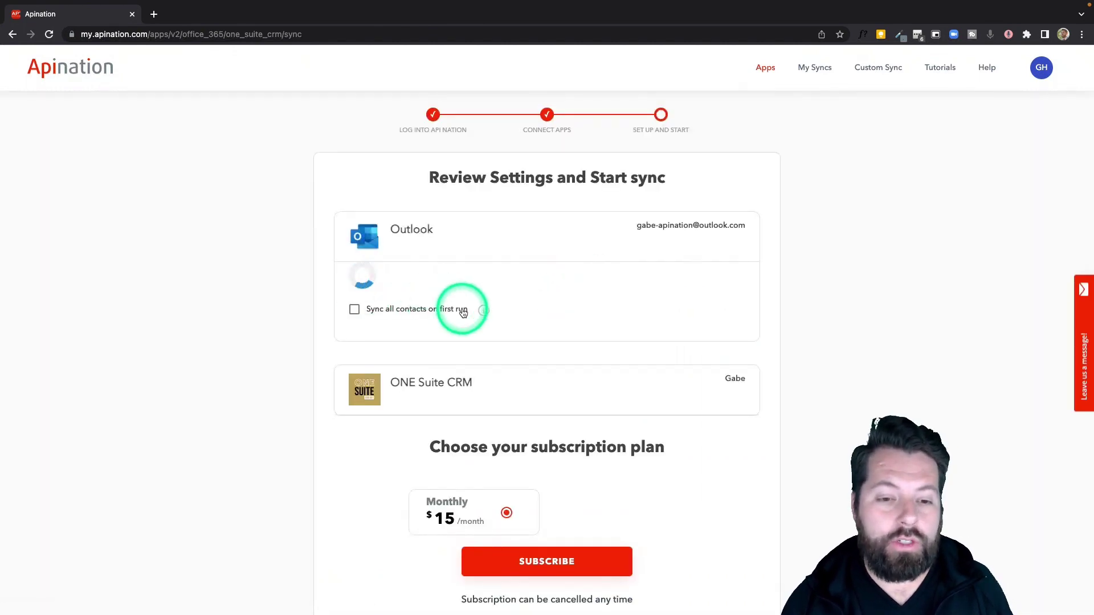
- Try LeadConnector as the Outlook contact folder and settle on All
scroll(461, 310, down, 2)
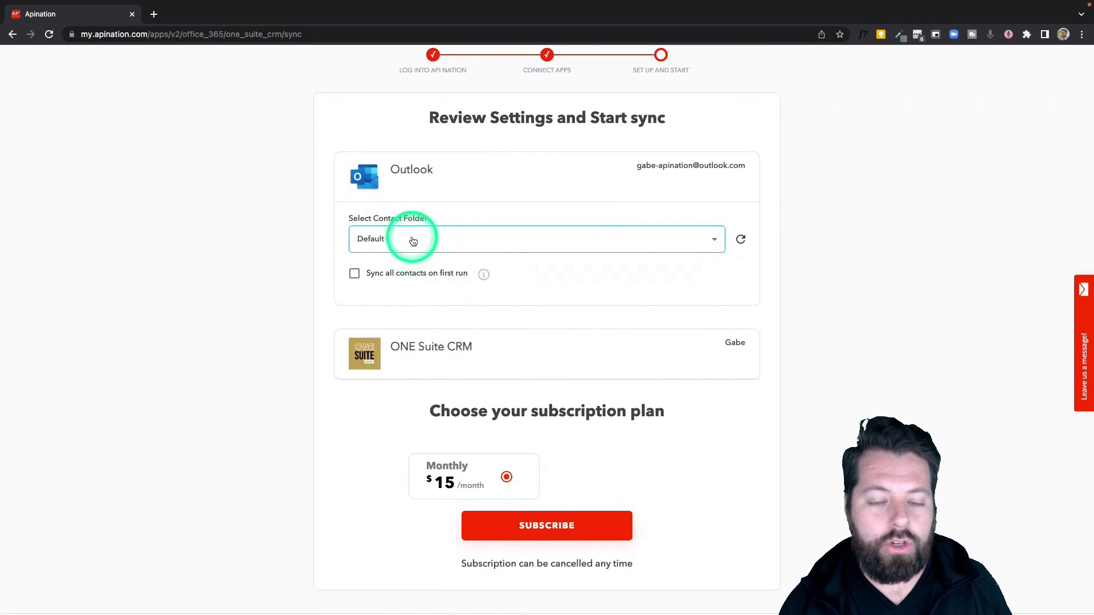
click(453, 241)
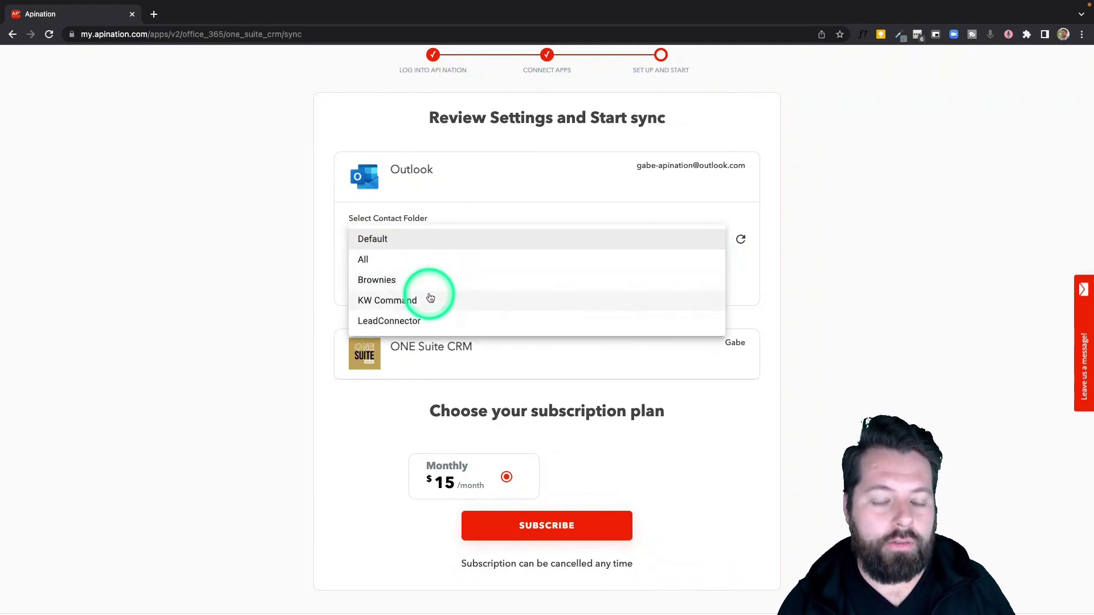
click(417, 322)
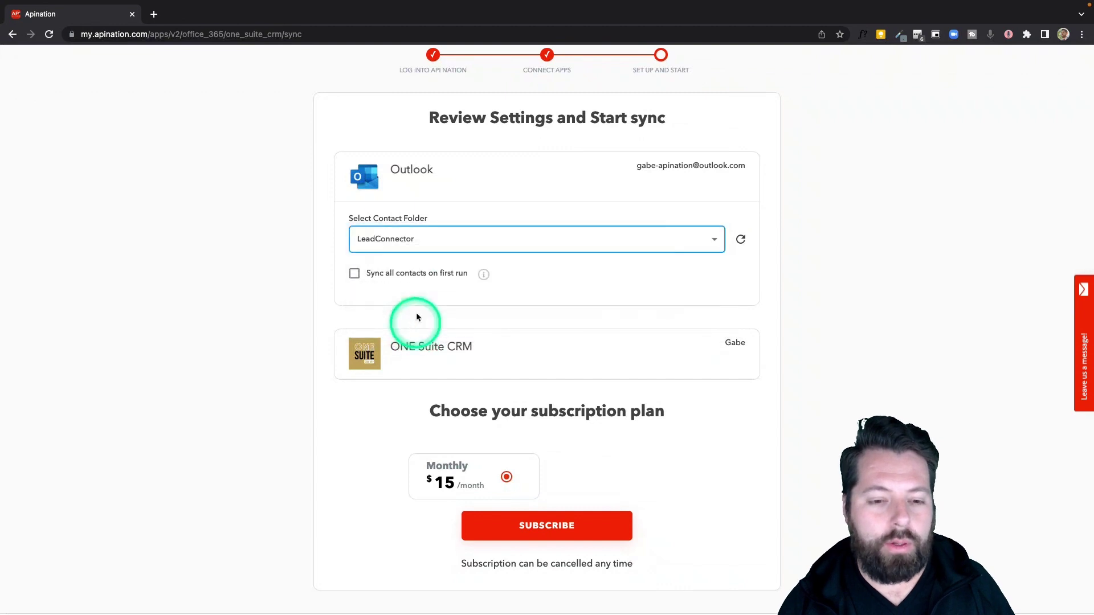
click(430, 242)
click(378, 176)
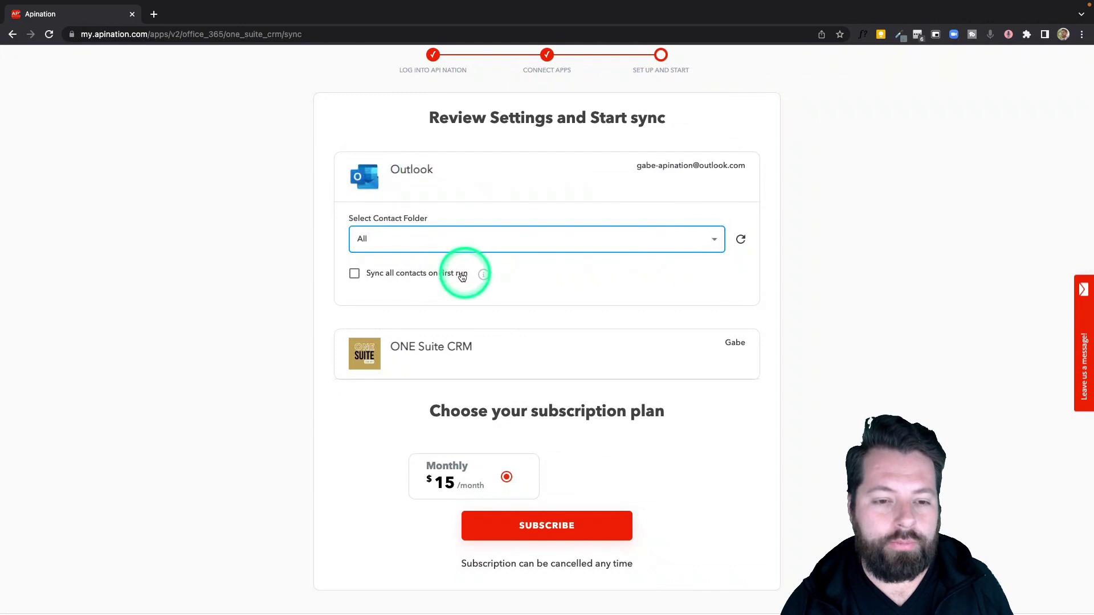
- Enable syncing all contacts on the first run and subscribe to the $15 monthly plan
click(355, 275)
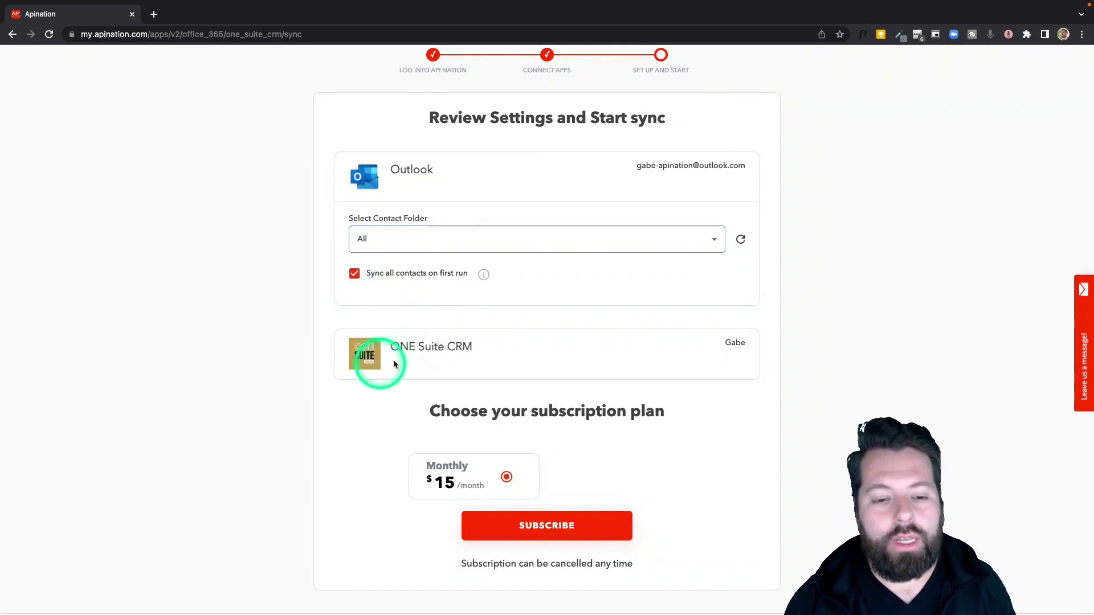
click(354, 274)
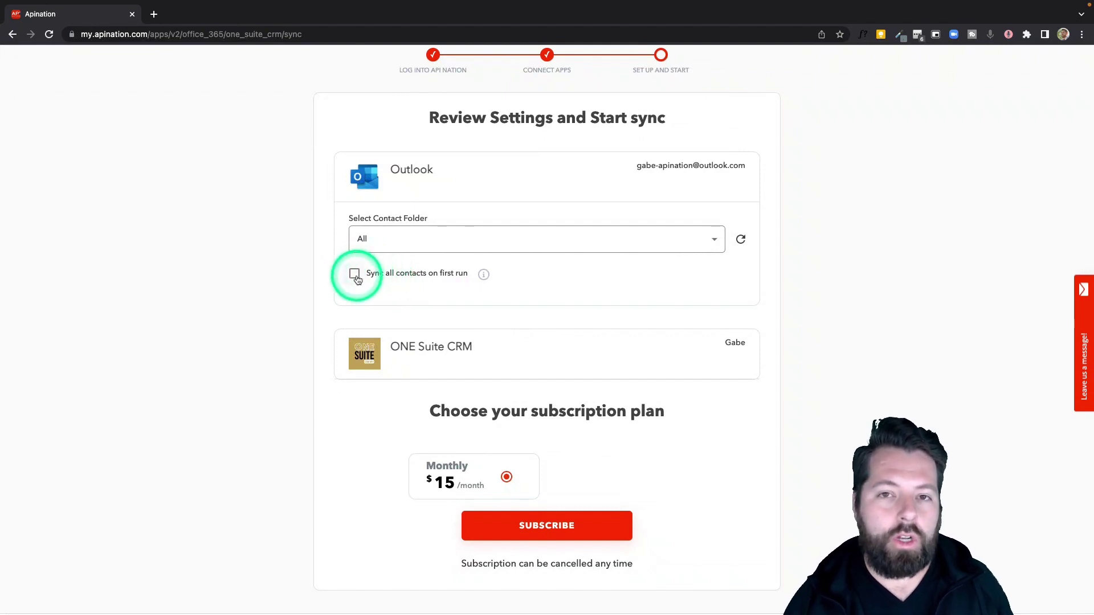
click(355, 276)
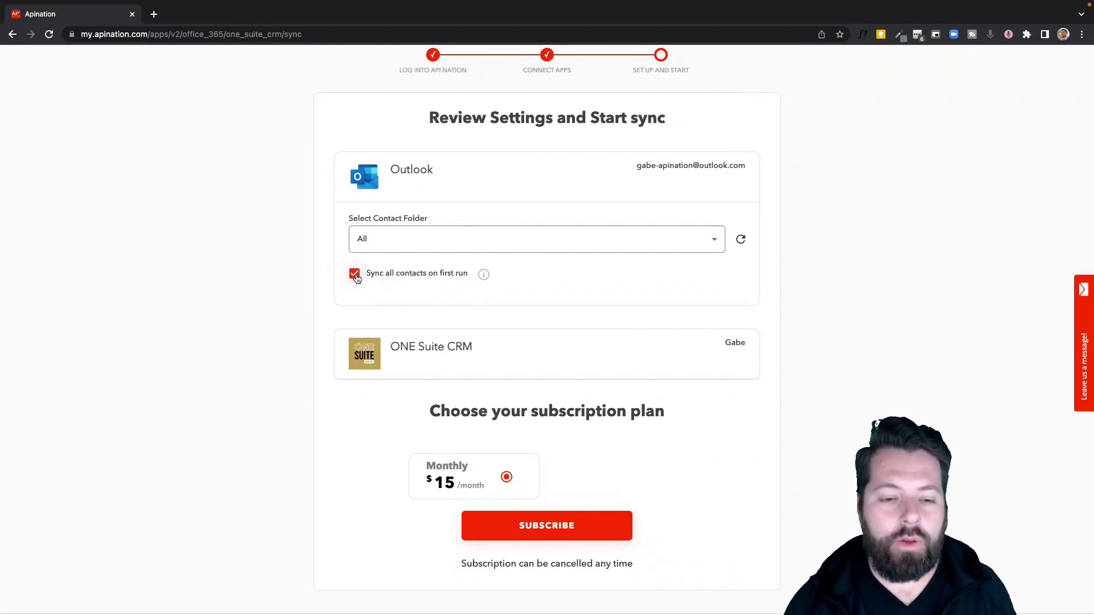
click(552, 524)
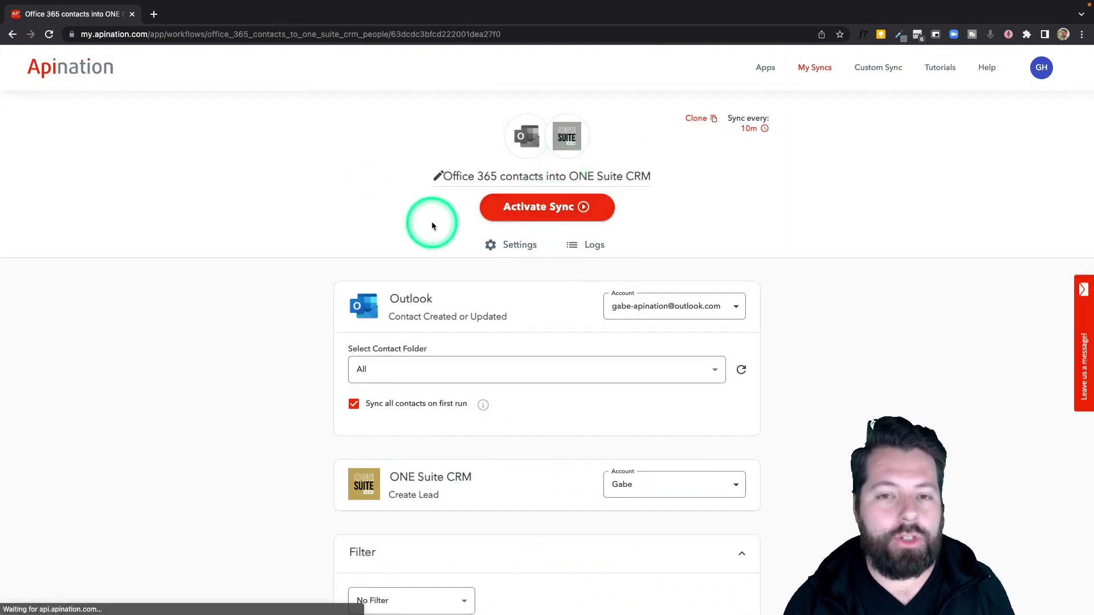
- Try a sync filter on the State field with the contains condition
scroll(432, 226, down, 3)
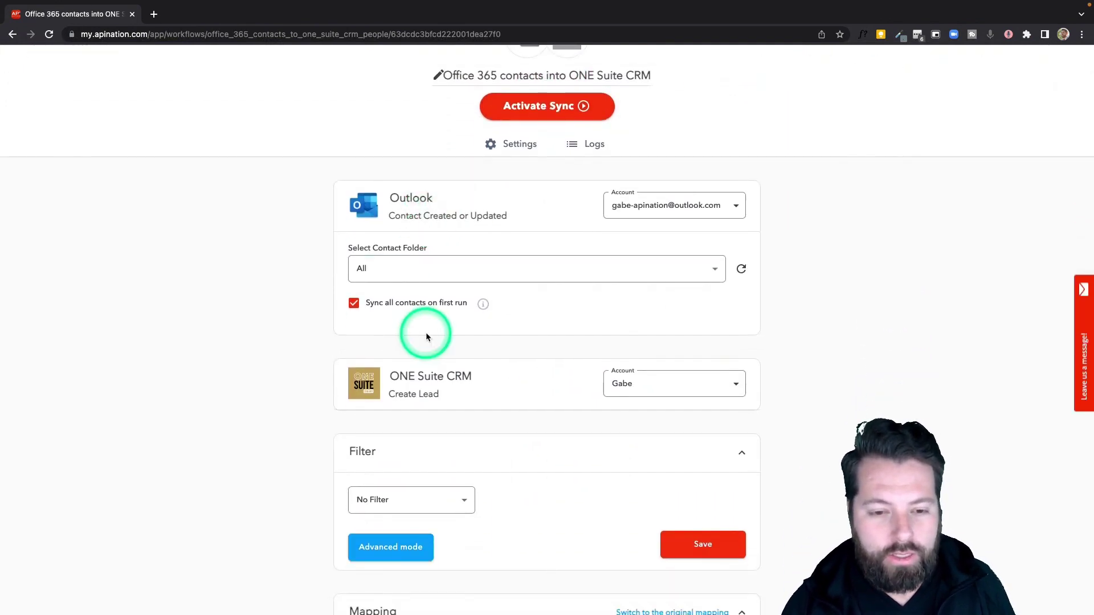
scroll(453, 328, down, 3)
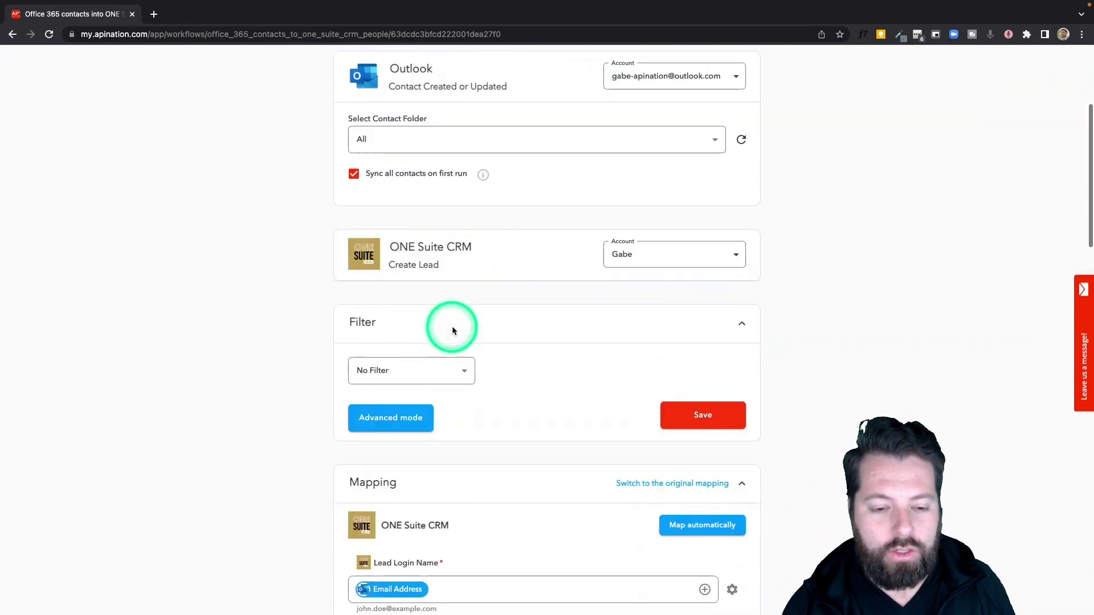
scroll(454, 330, down, 3)
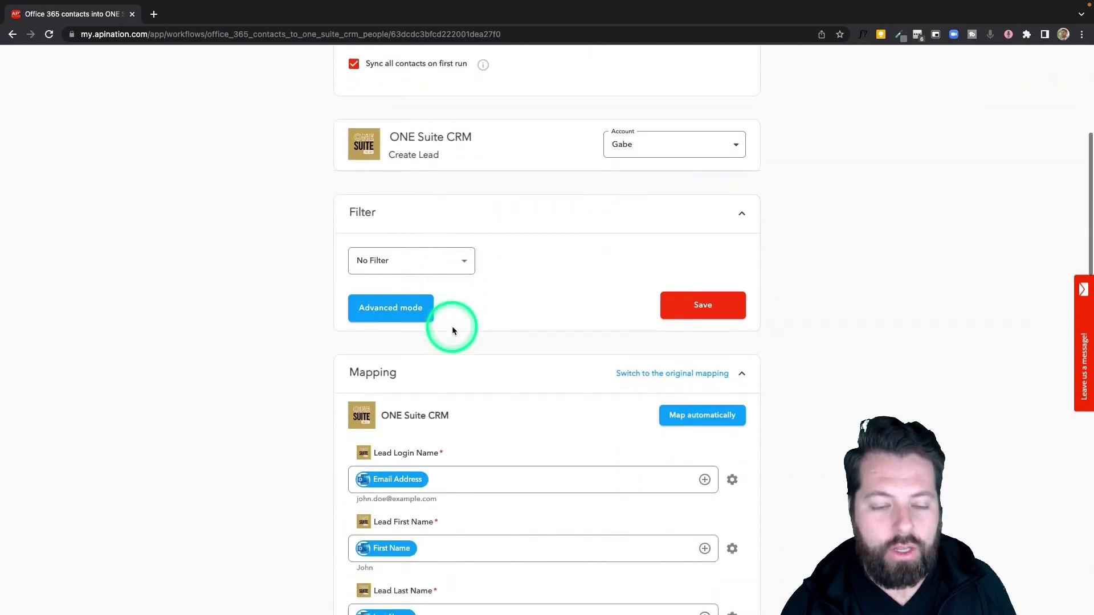
click(465, 261)
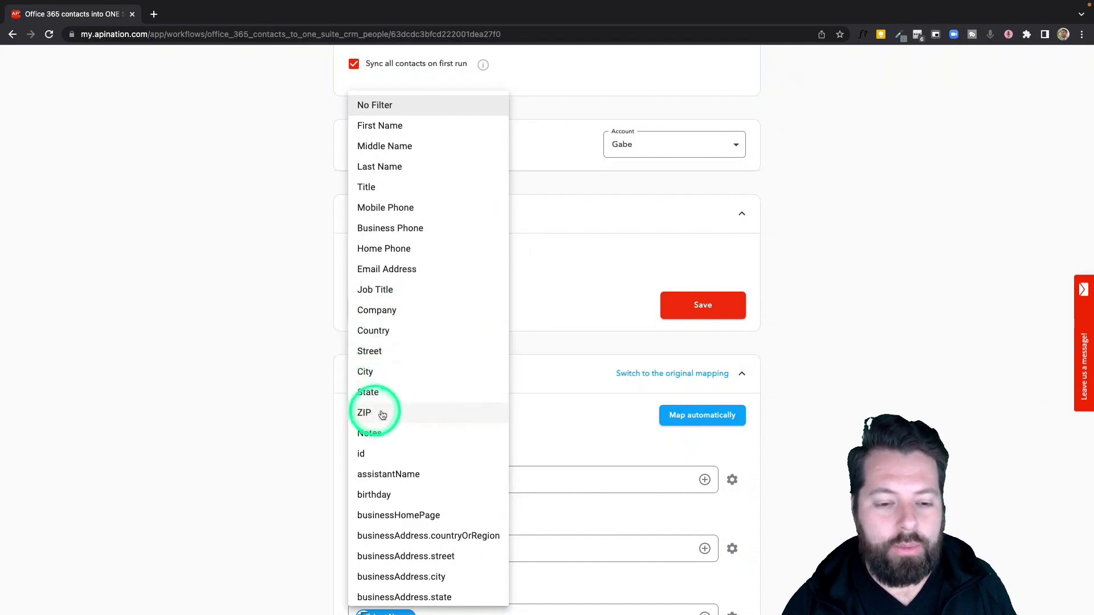
click(368, 392)
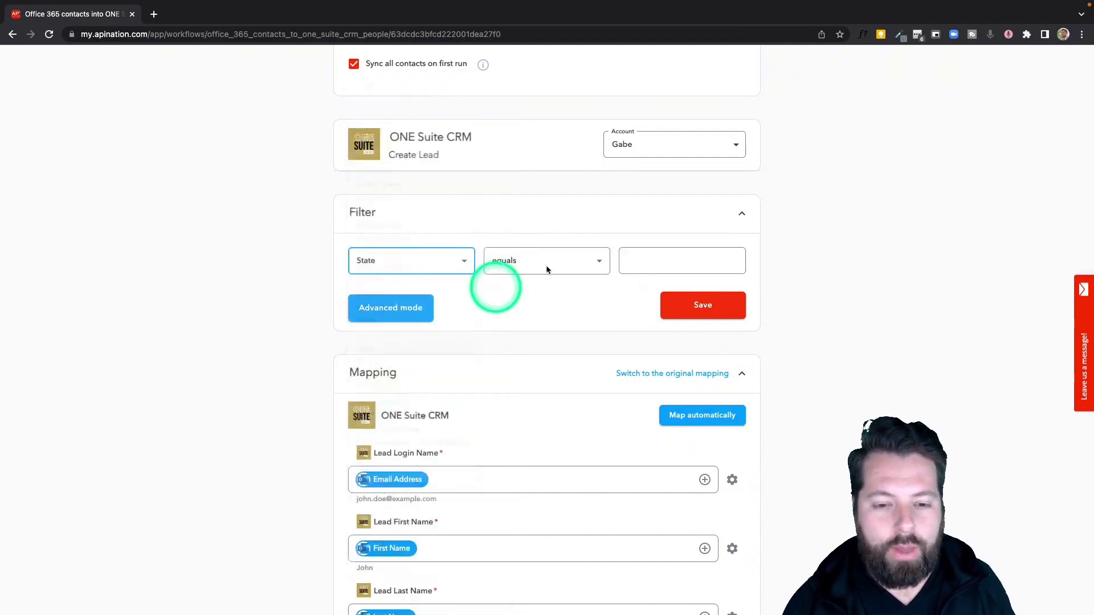
click(547, 265)
click(530, 380)
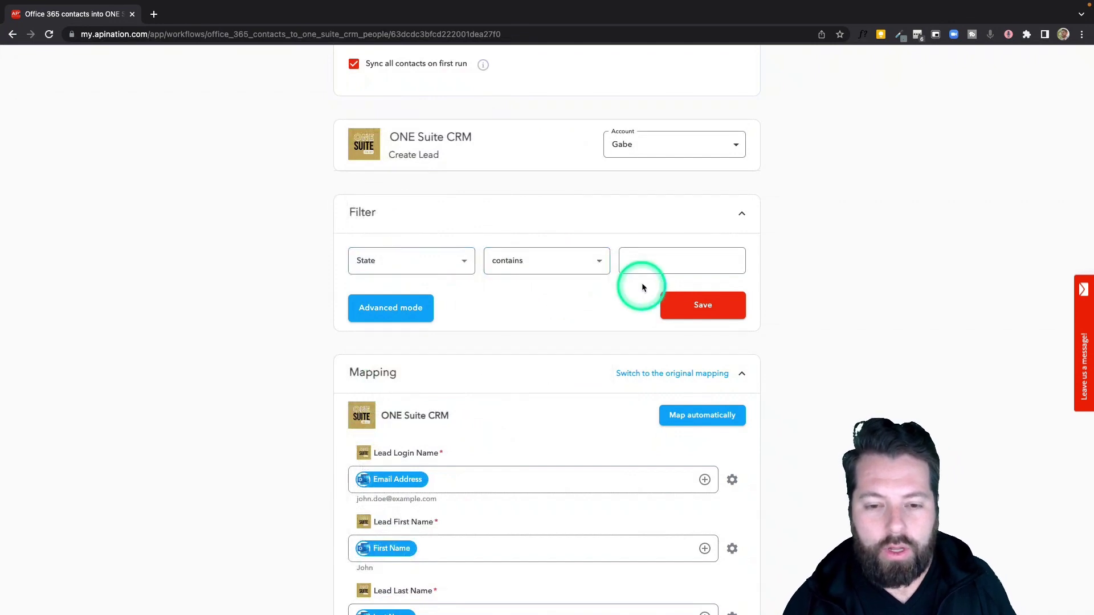
click(646, 268)
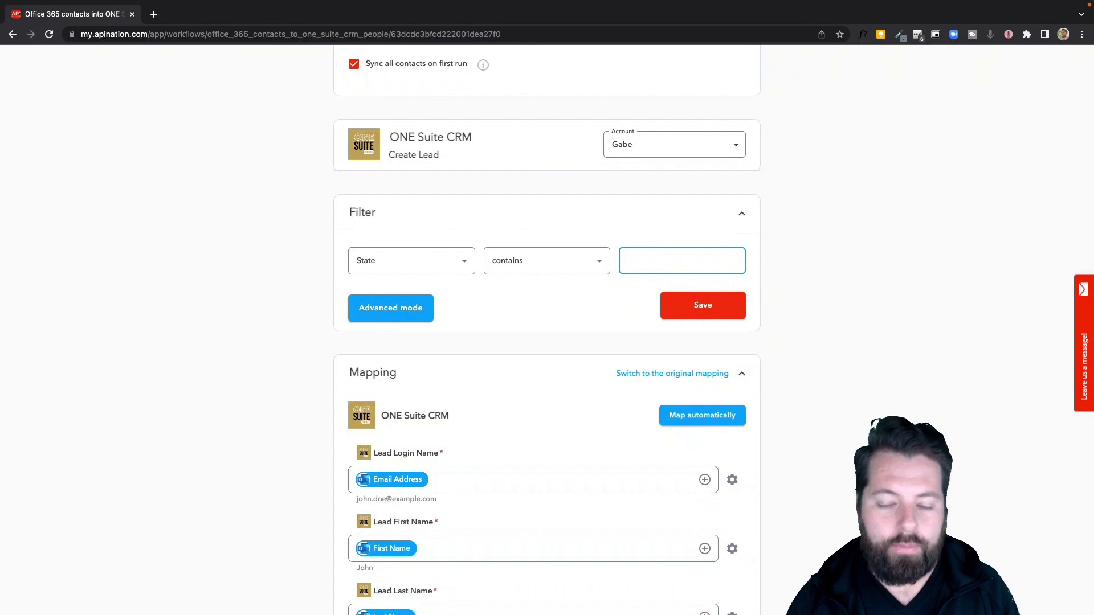
- Reset the sync's filter to No Filter and save the filter settings
click(463, 261)
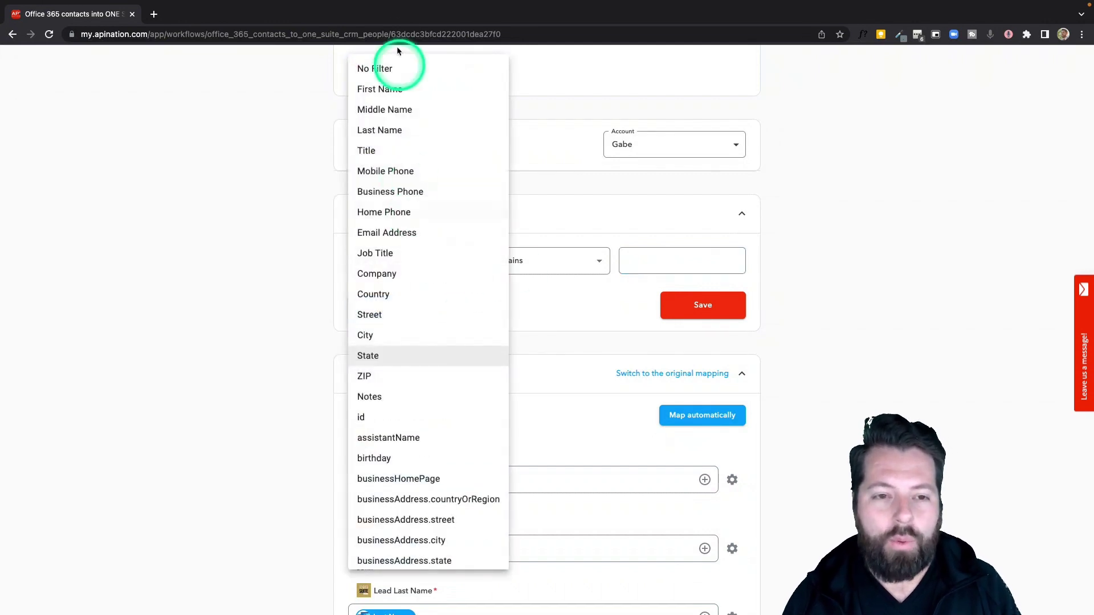
click(391, 68)
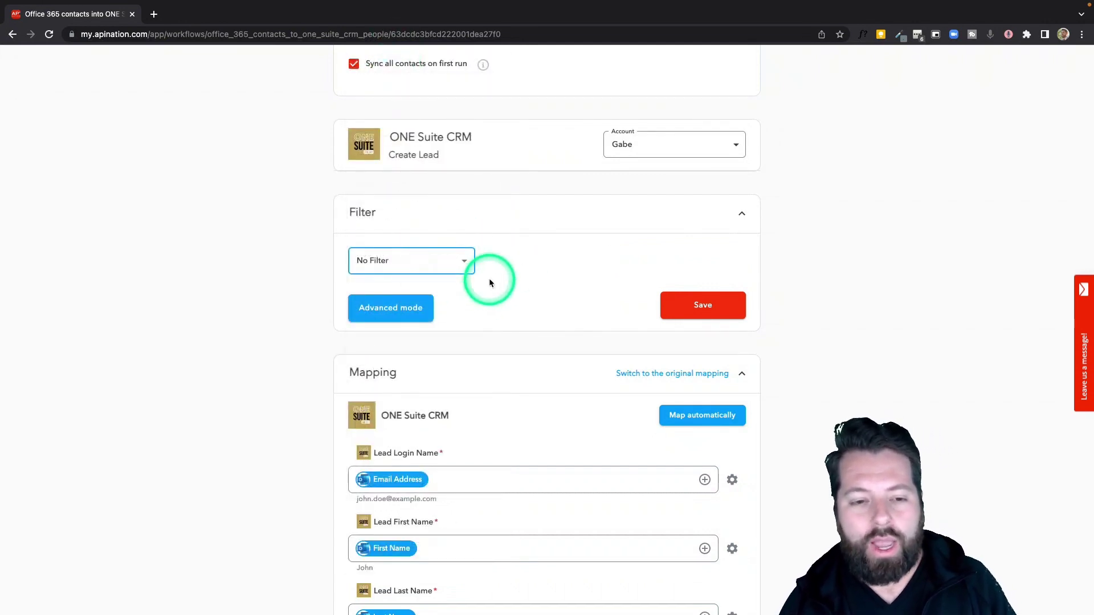
click(703, 322)
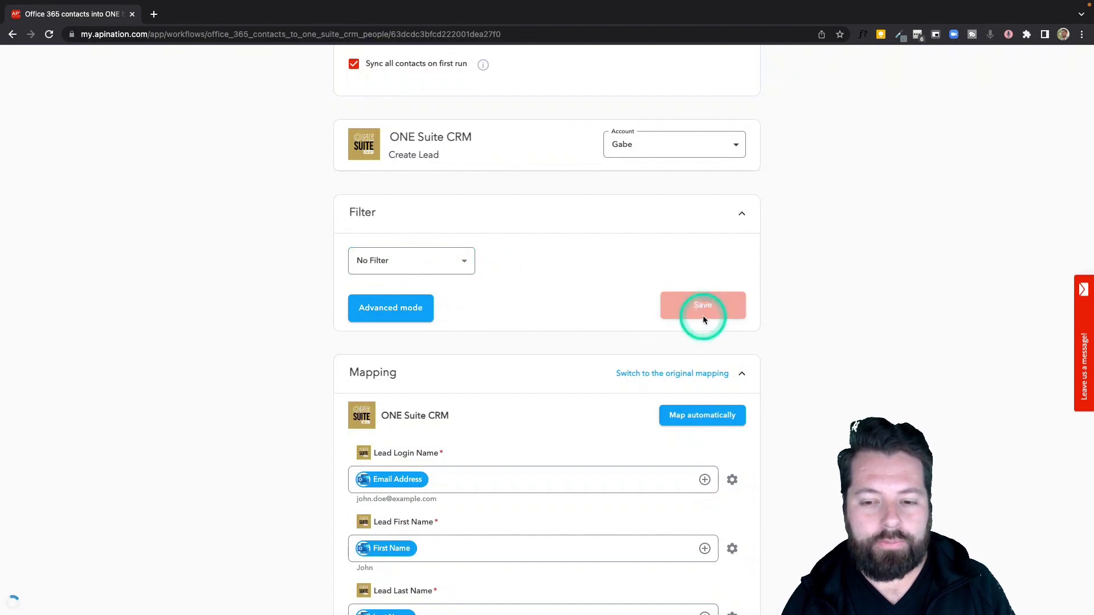
- Map the Lead Street field to the Outlook Street field in the ONE Suite CRM mapping
scroll(569, 359, down, 4)
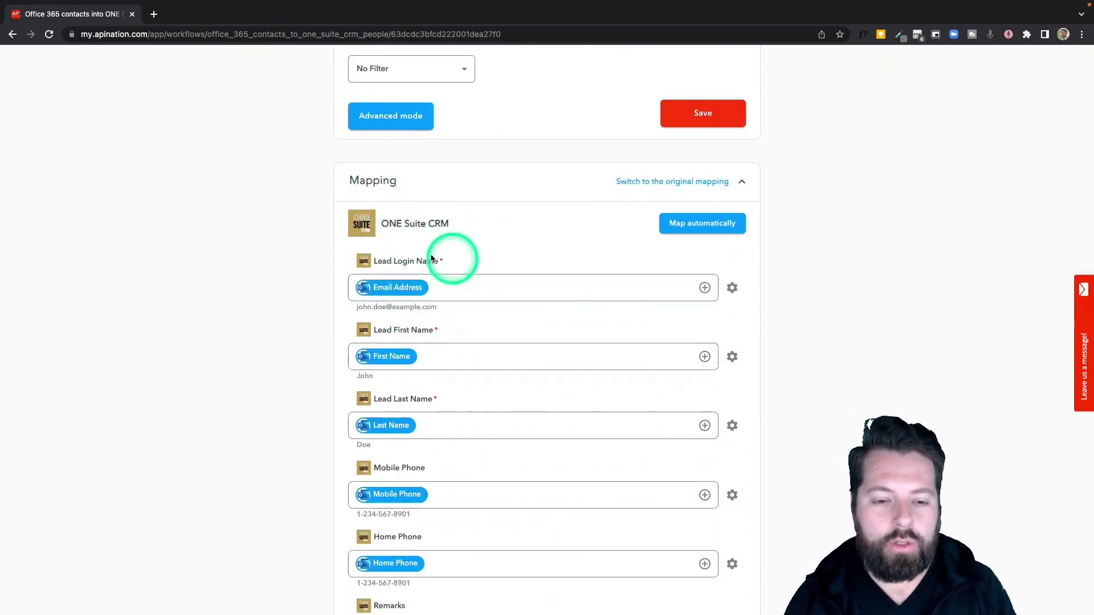
scroll(398, 381, down, 1)
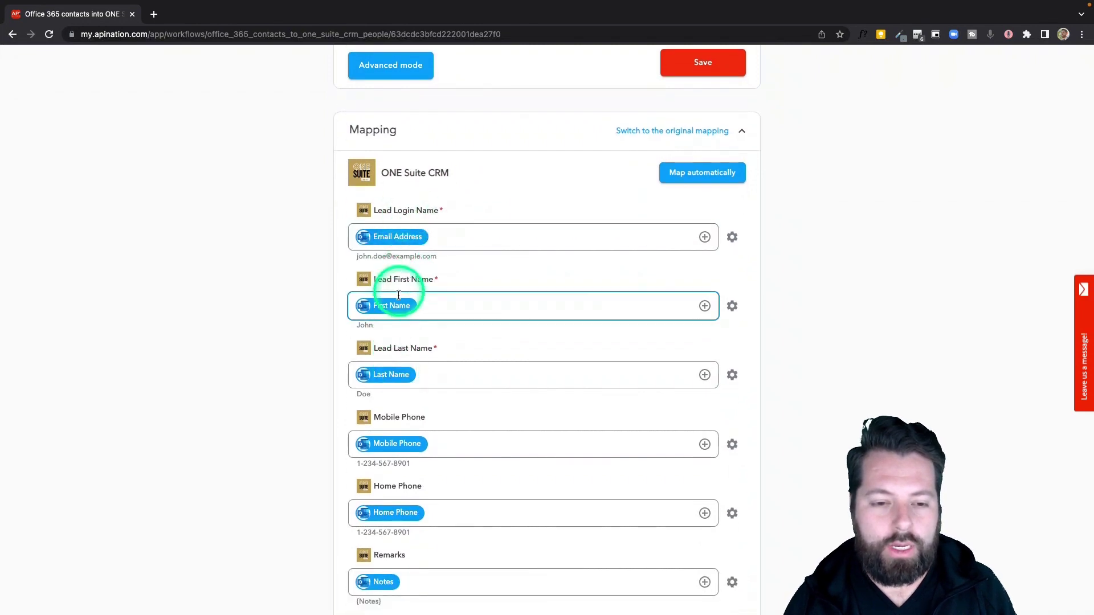
scroll(415, 395, down, 5)
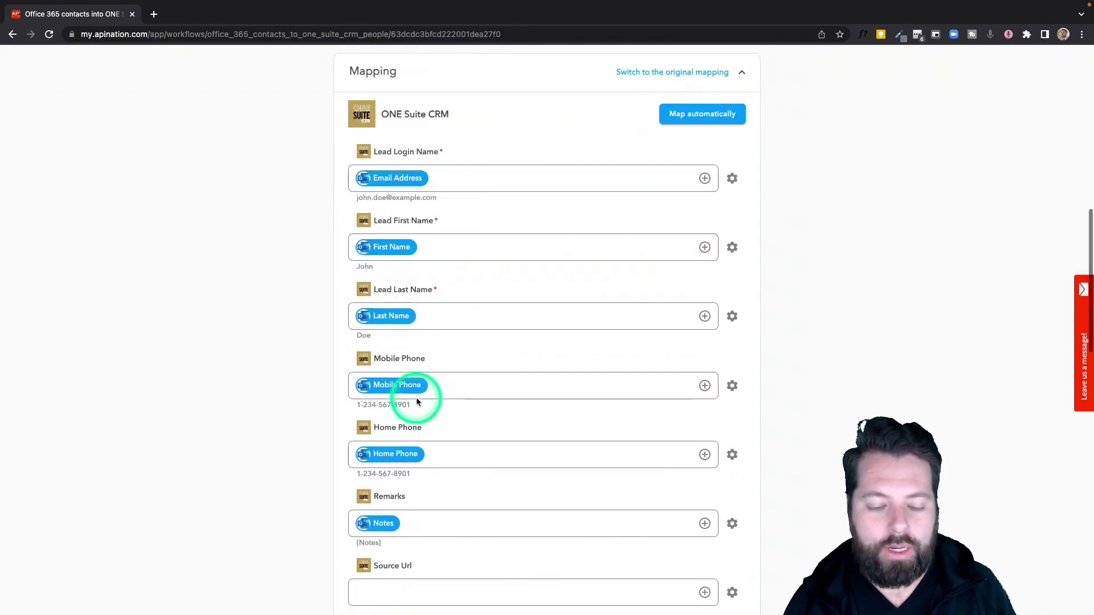
scroll(416, 399, down, 3)
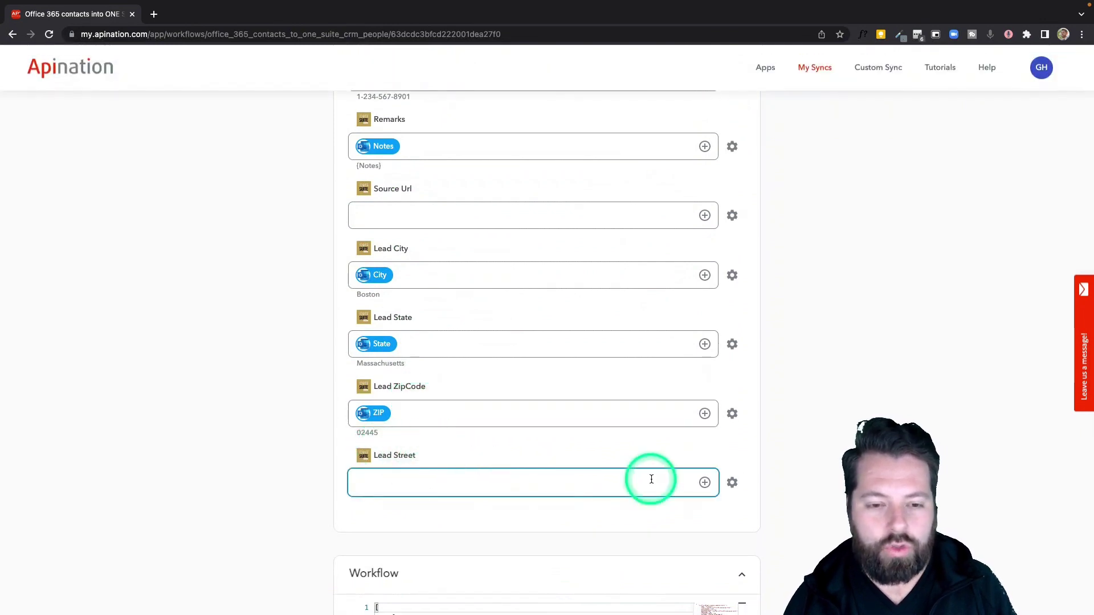
click(705, 485)
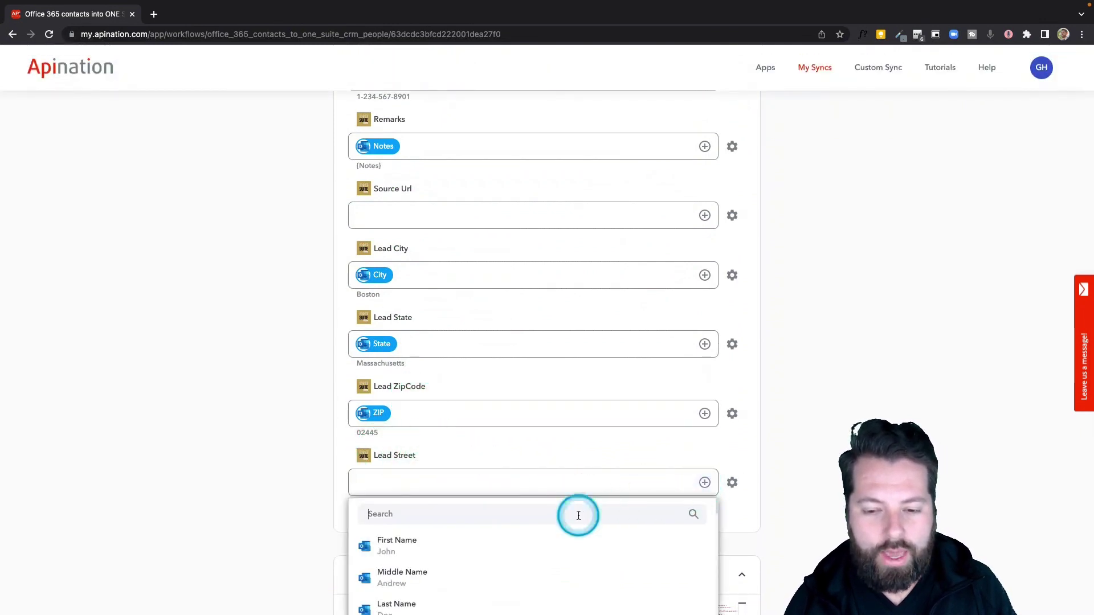
text(st)
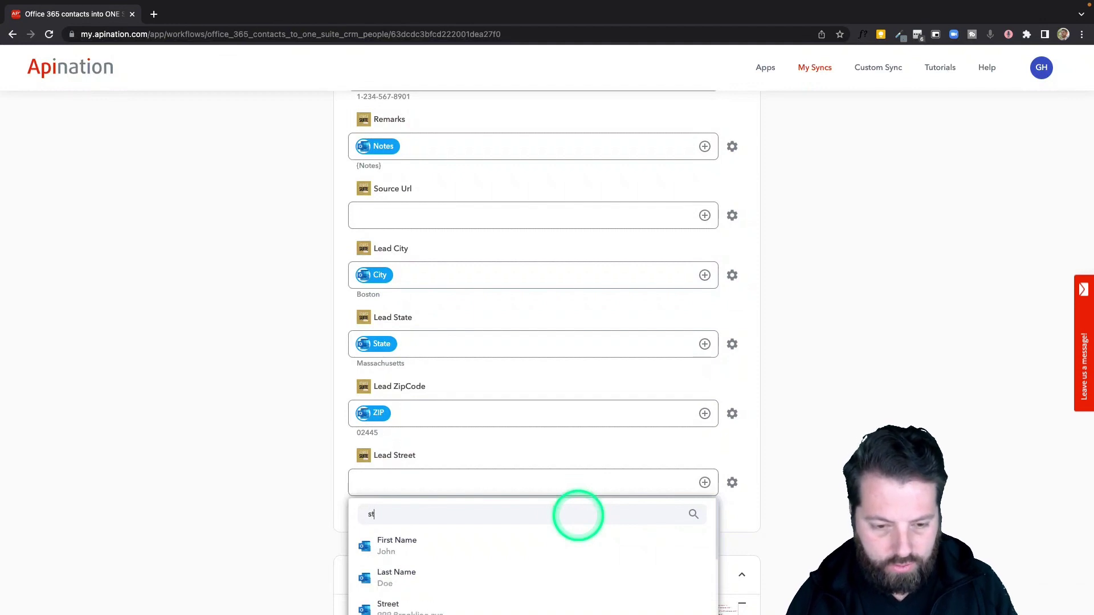
text(e)
key(BackSpace)
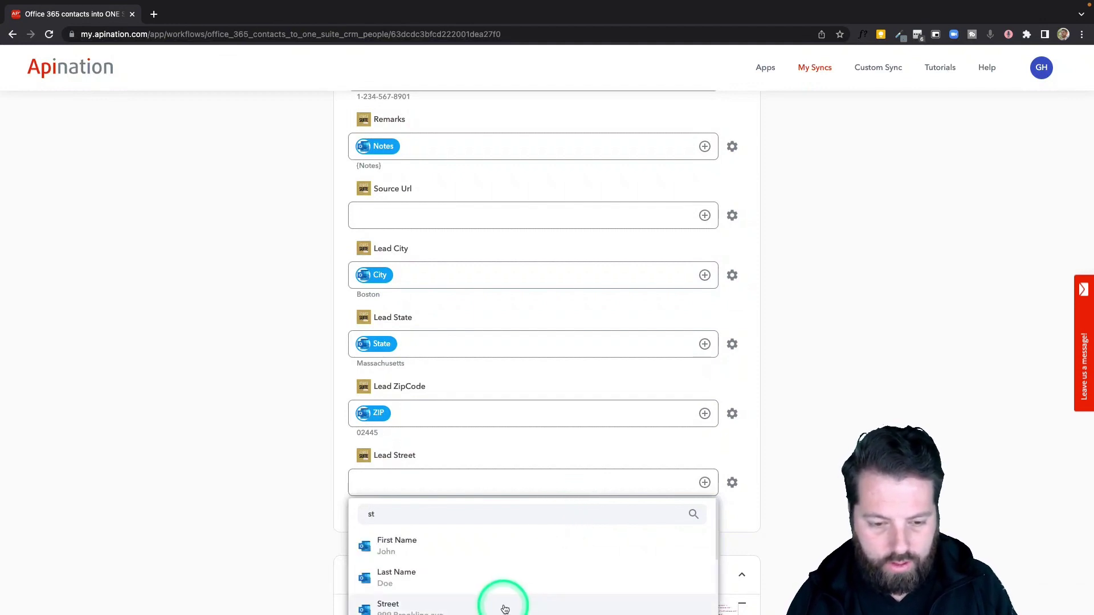
scroll(503, 604, down, 3)
click(498, 516)
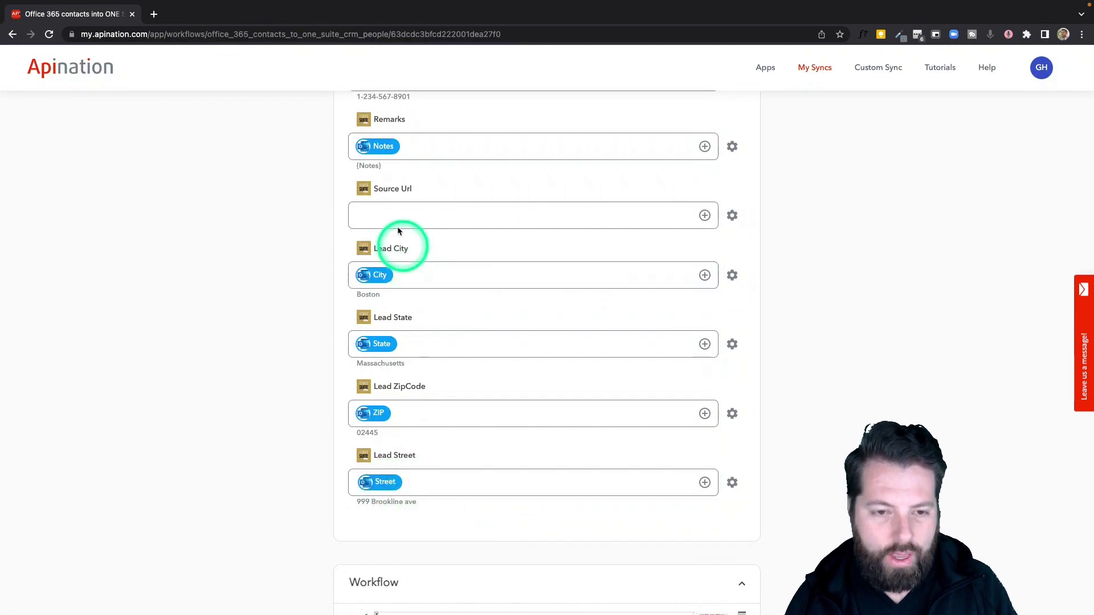
- Set the Source Url mapping to the text Outlook and activate the Office 365 contacts into ONE Suite CRM sync
click(414, 211)
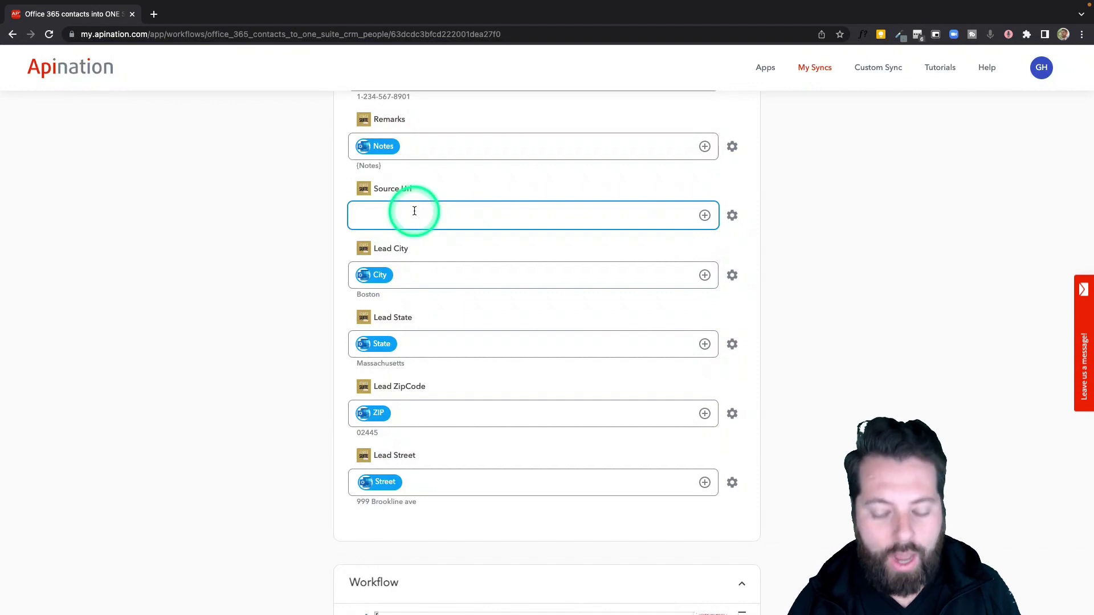
text(Outlook)
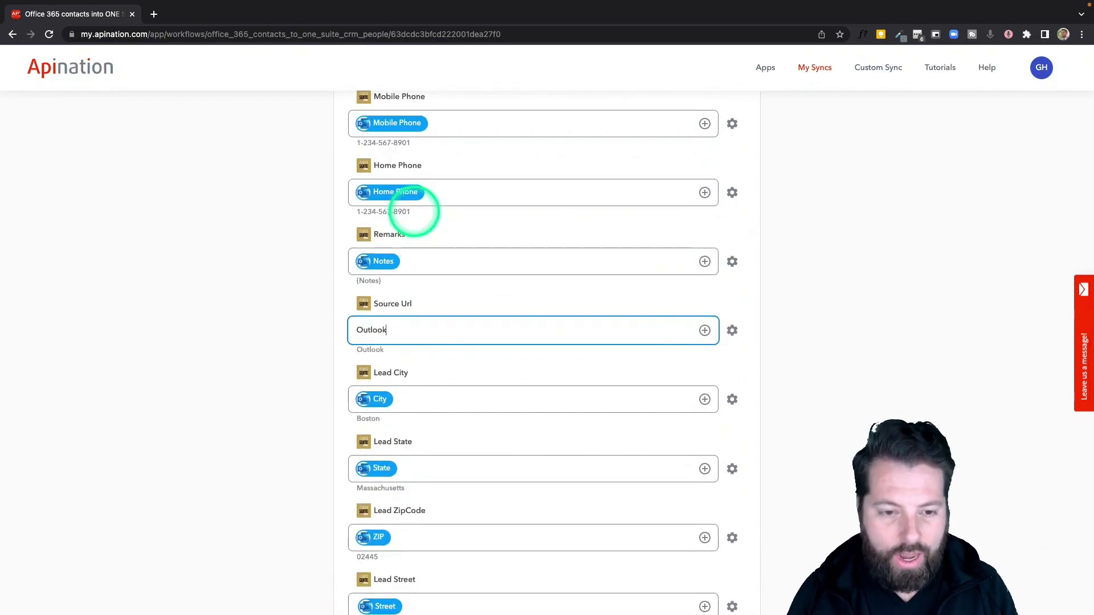
click(359, 324)
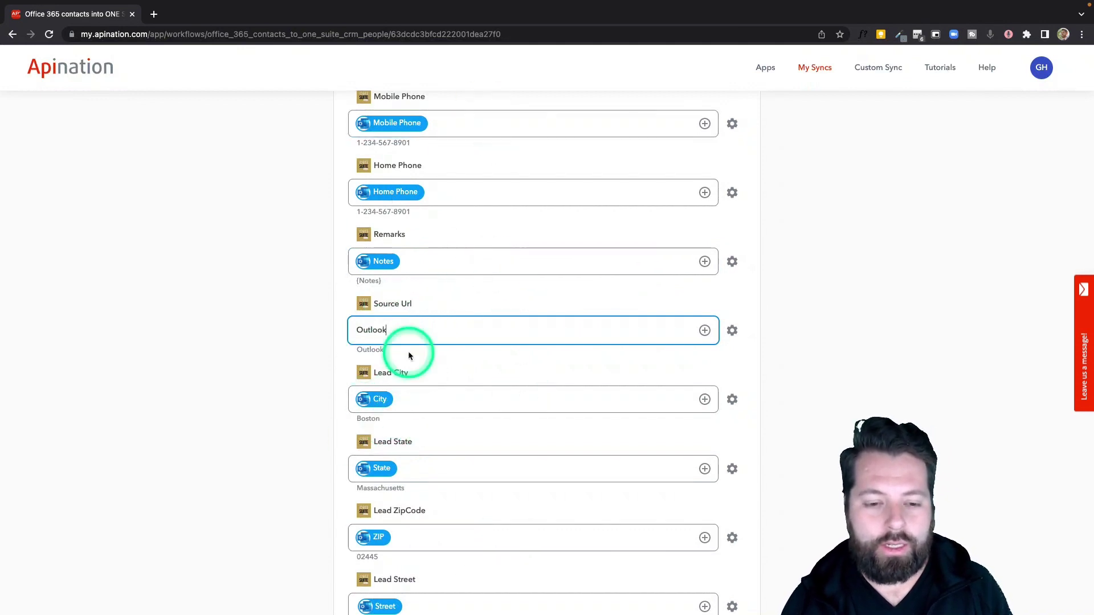
scroll(409, 356, up, 15)
click(559, 210)
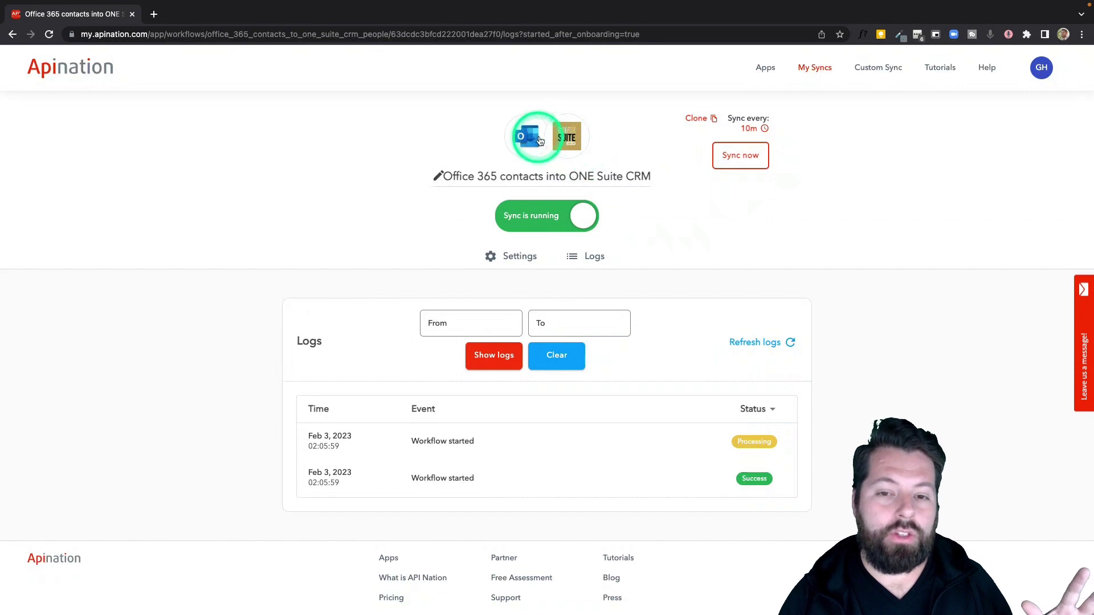
- Open the ONE Suite CRM integrations and choose Outlook as the app to sync with
click(572, 140)
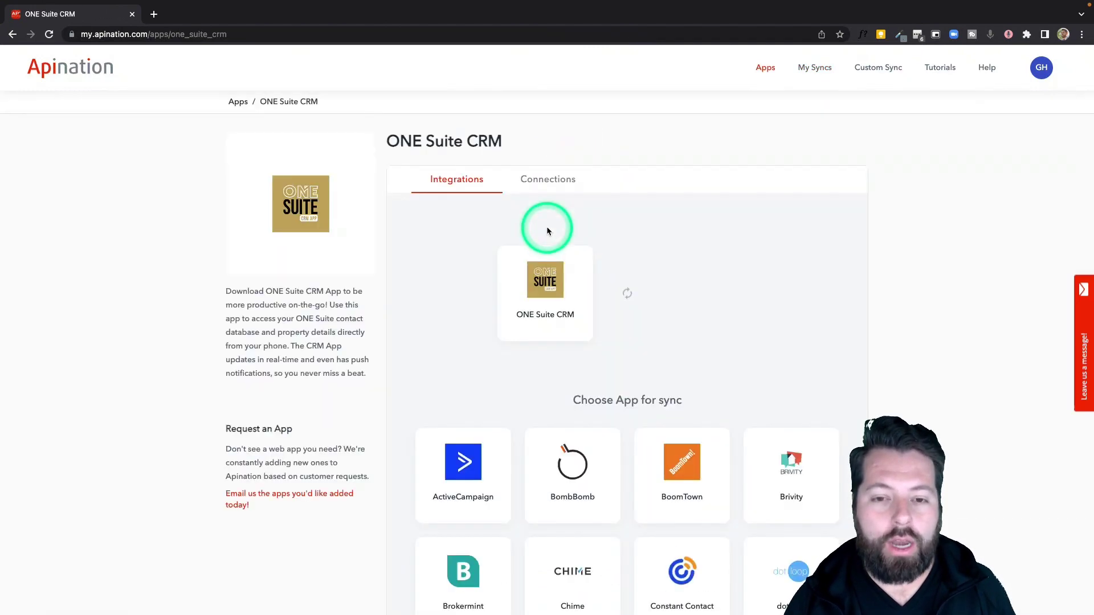
scroll(547, 230, down, 3)
scroll(547, 230, down, 10)
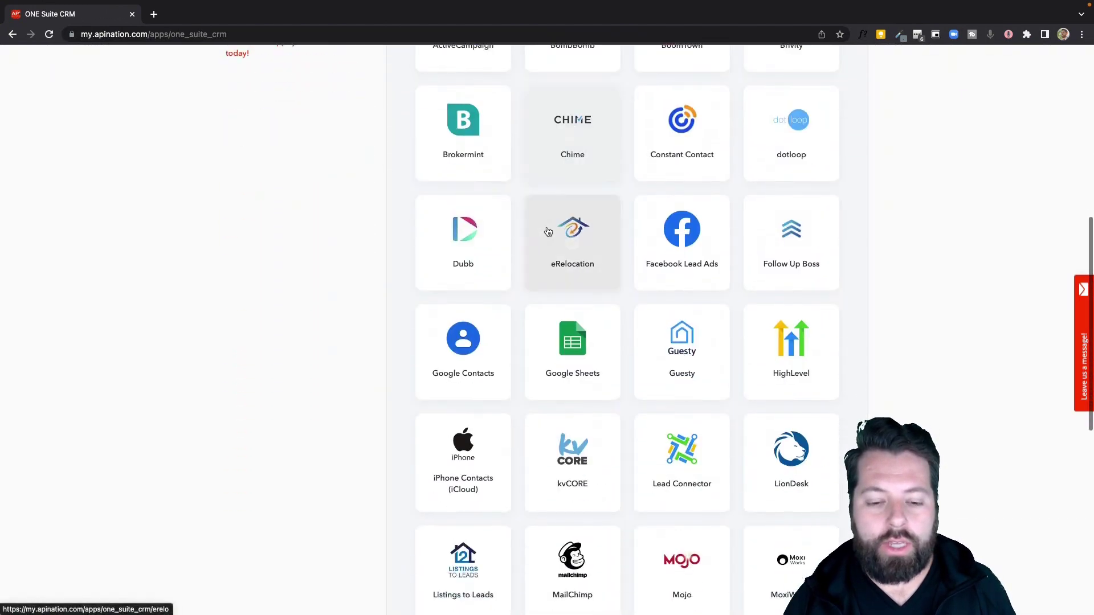
click(477, 389)
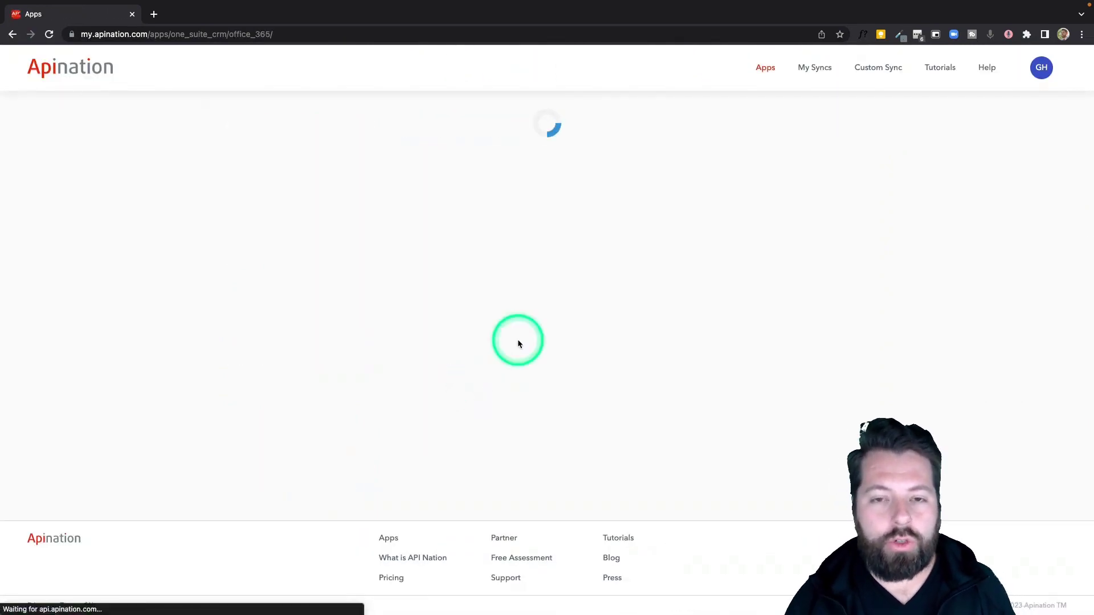
scroll(513, 342, down, 1)
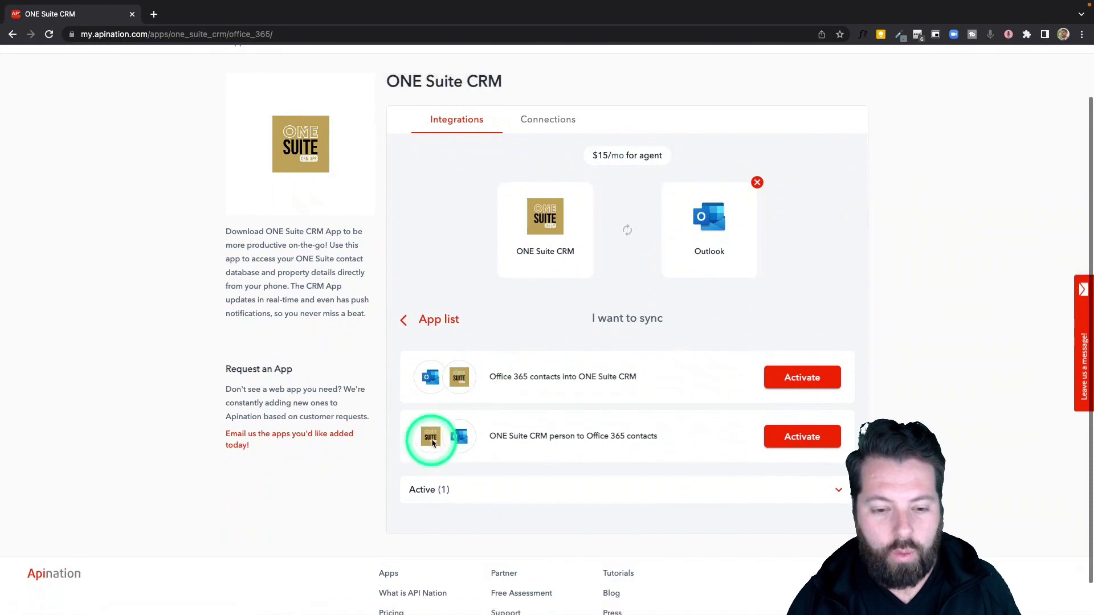
- Start setting up the ONE Suite CRM person to Office 365 contacts sync with the saved ONE Suite CRM and Outlook accounts
click(781, 436)
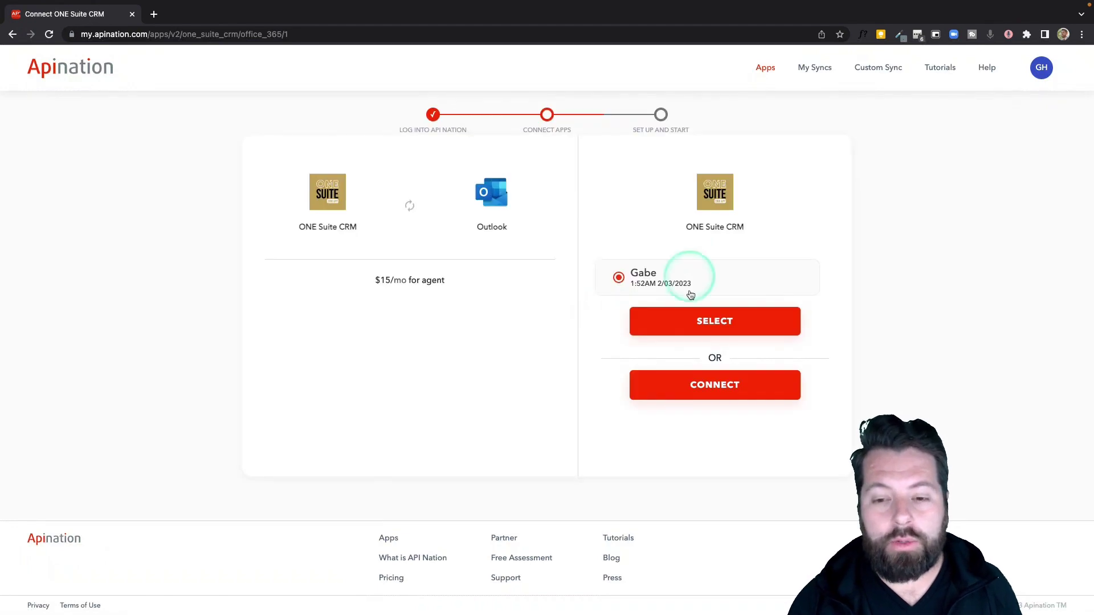
click(693, 314)
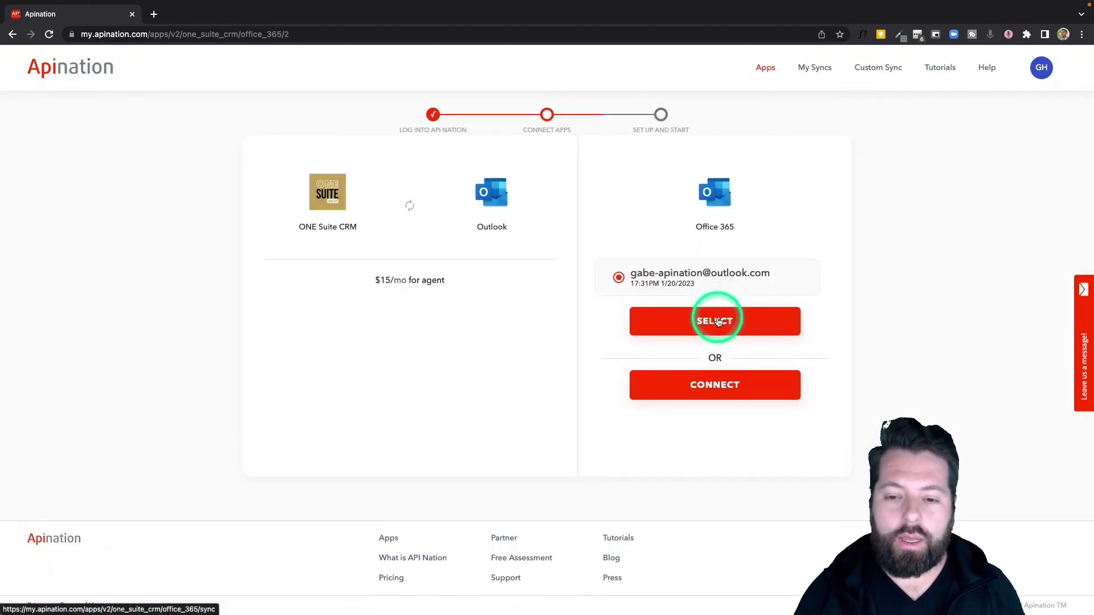
click(718, 322)
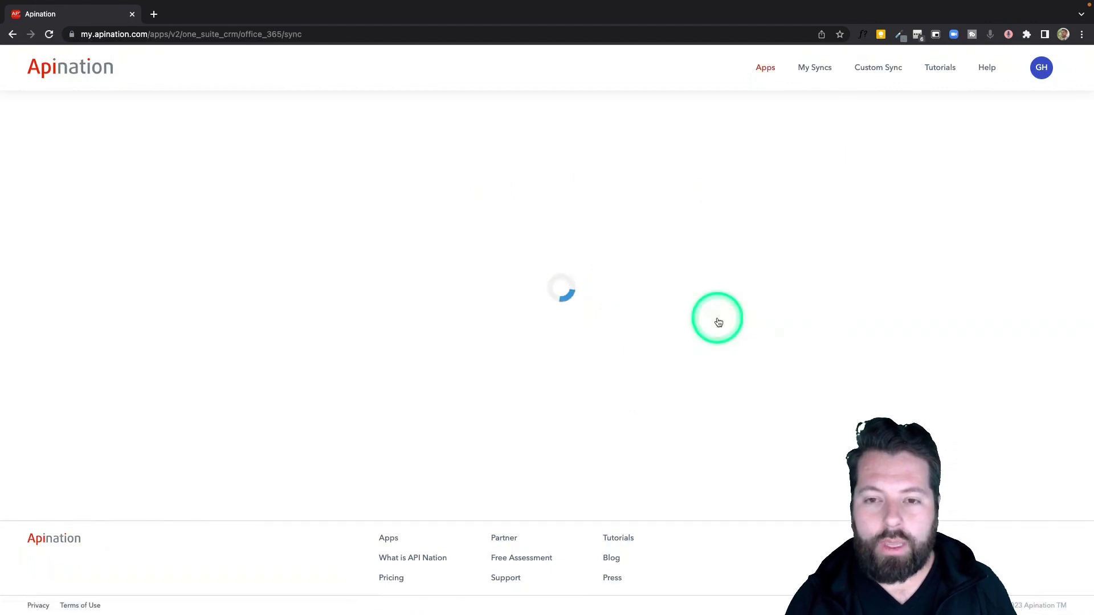
- Enable syncing all ONE Suite CRM contacts on the first run and select Default as the Outlook contact folder
click(429, 294)
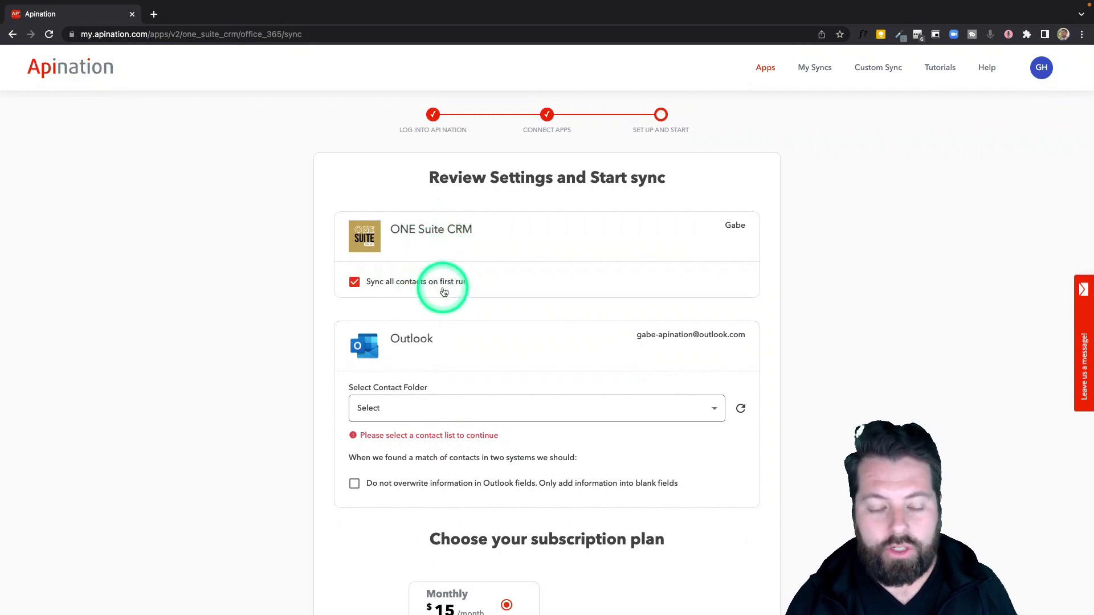
scroll(441, 291, down, 2)
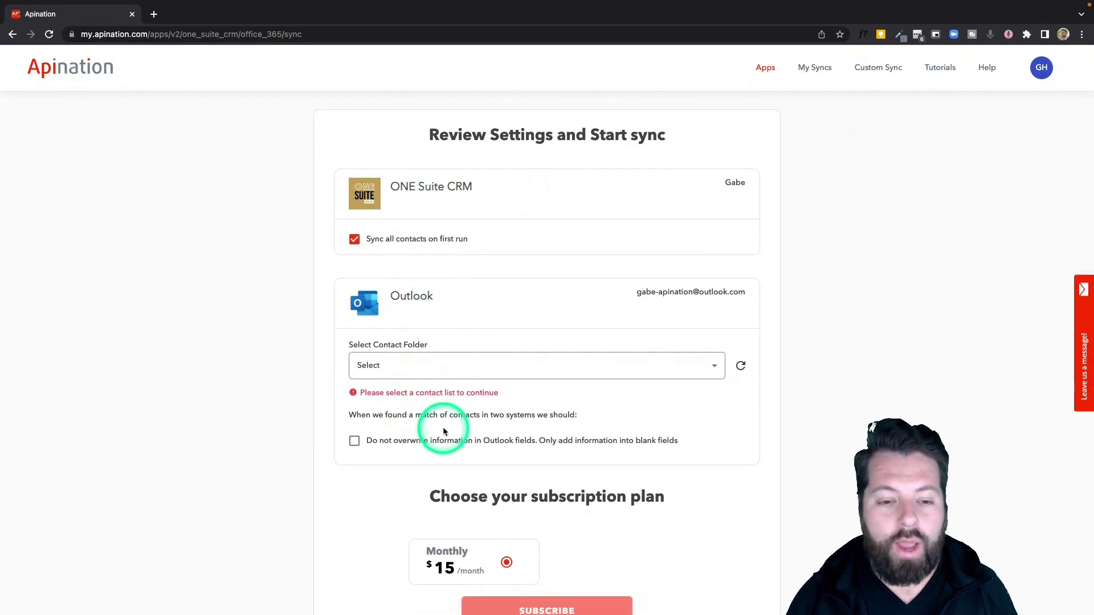
click(481, 359)
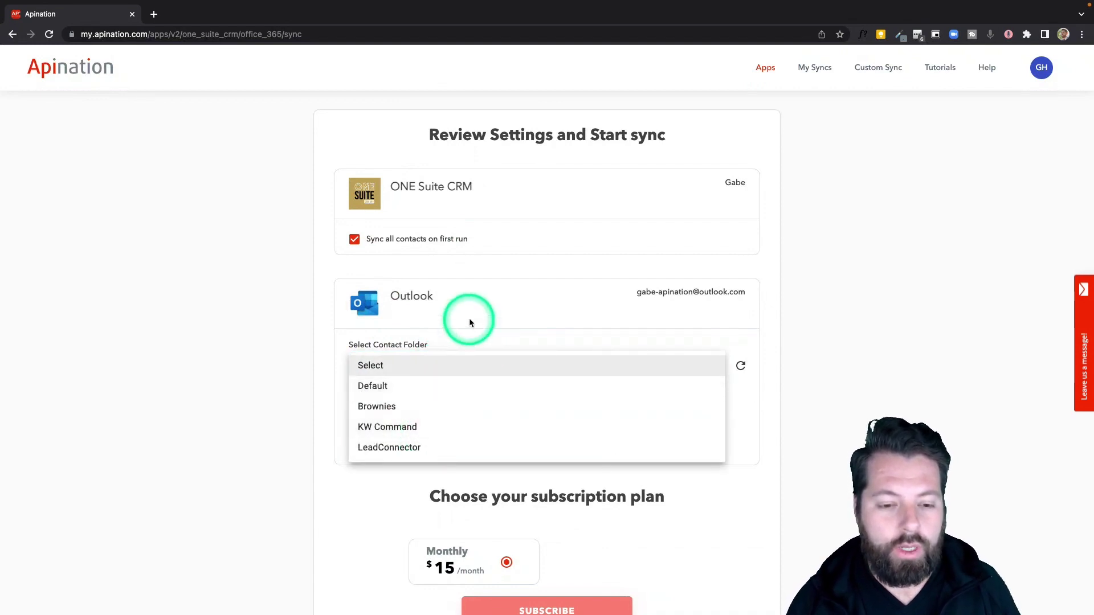
click(440, 383)
- Turn on the option not to overwrite information in Outlook fields and subscribe to the $15 monthly plan
scroll(326, 375, down, 3)
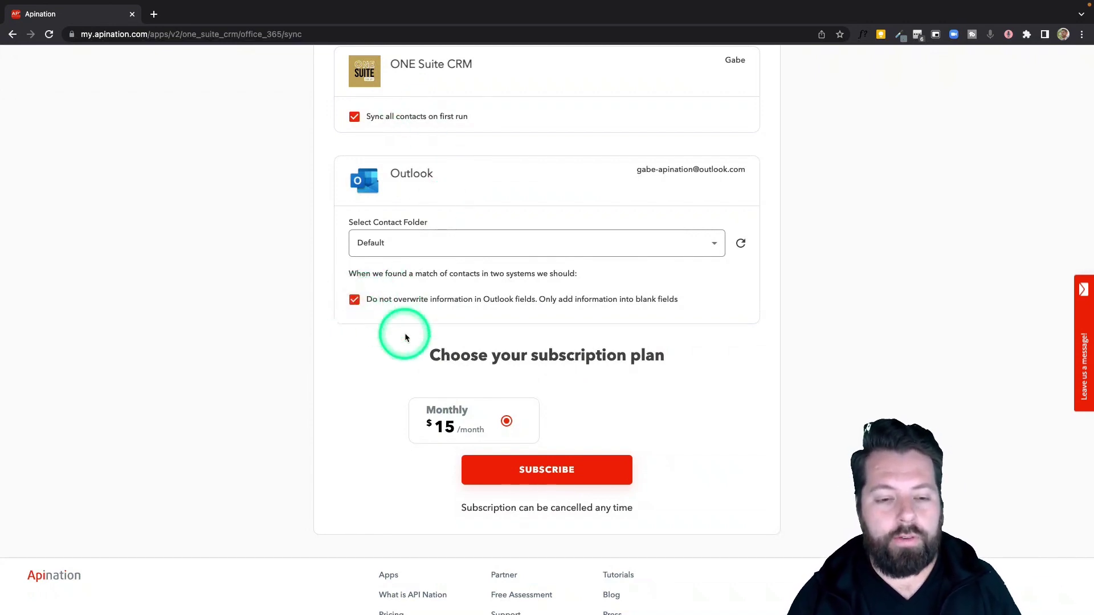
click(562, 469)
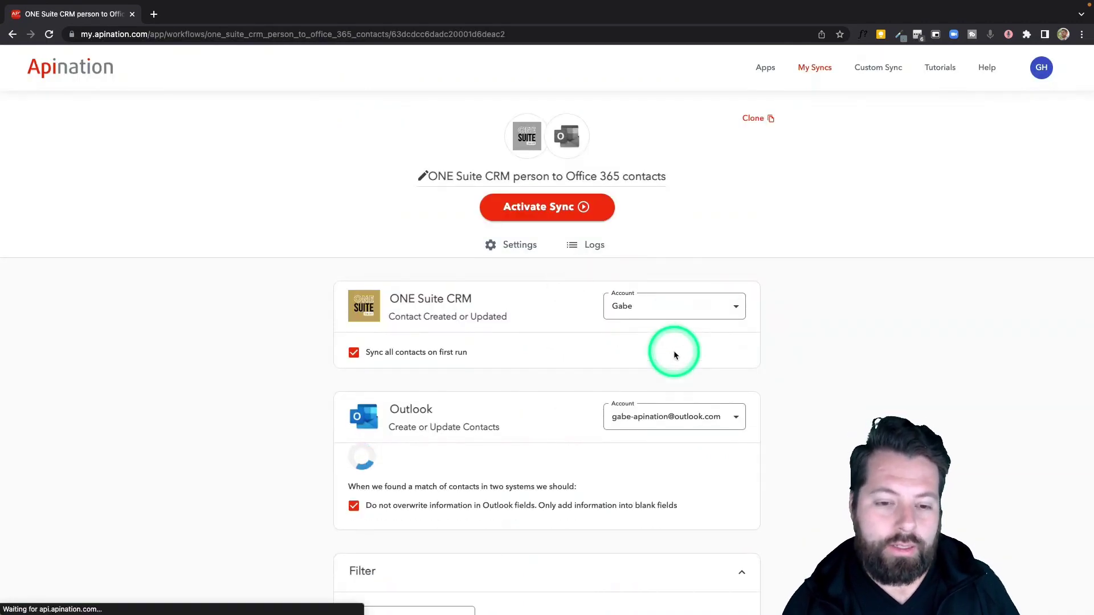
- Review the Outlook field mapping of the new sync and the ONE Suite CRM fields available for Notes
scroll(674, 354, down, 3)
scroll(446, 496, down, 2)
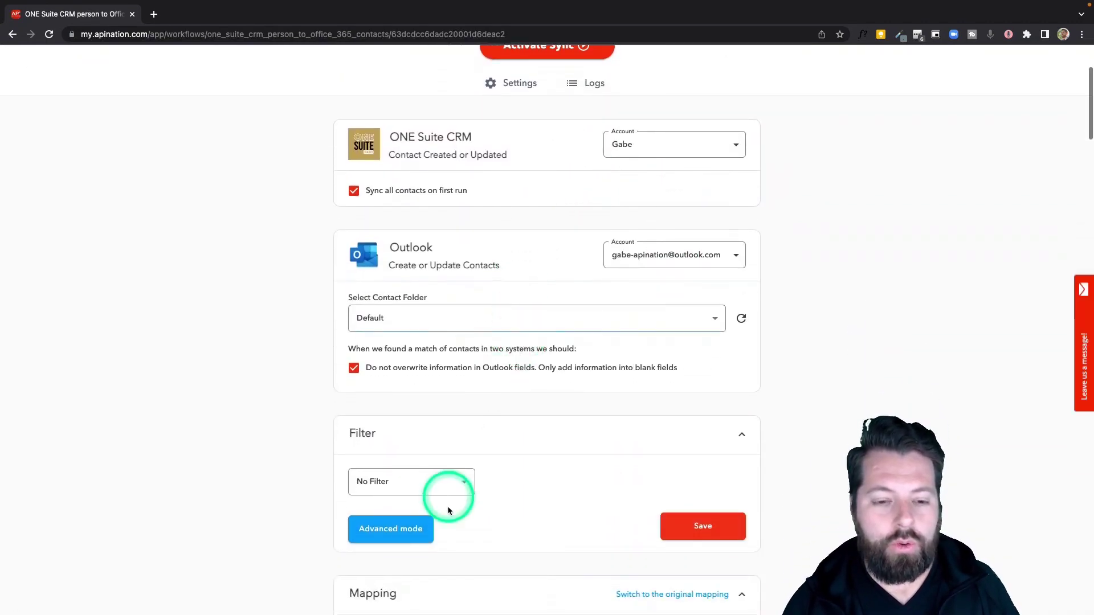
scroll(472, 426, down, 12)
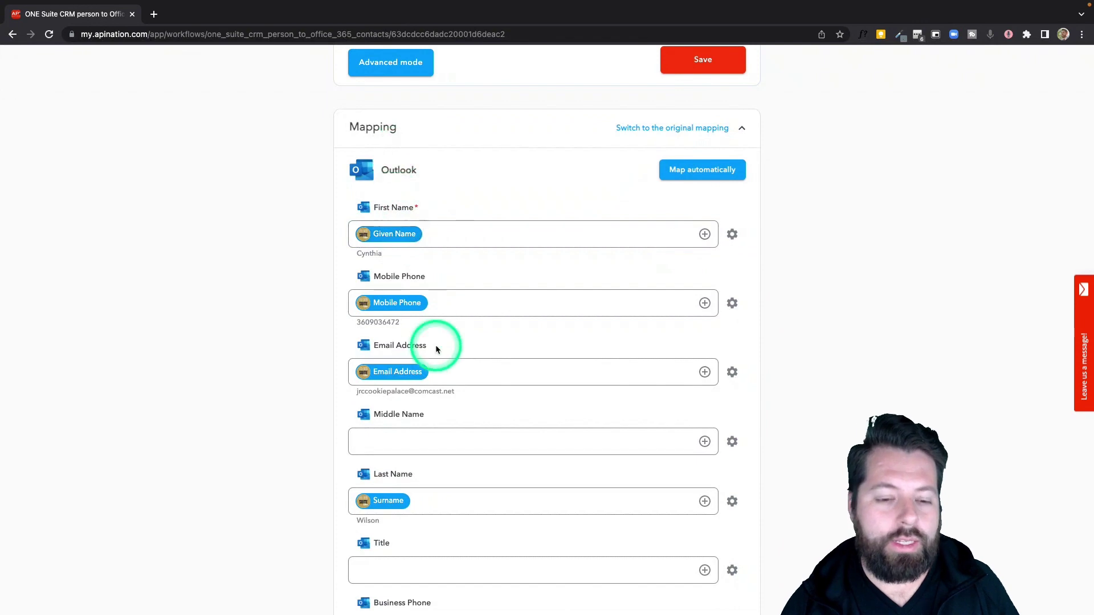
scroll(436, 347, down, 15)
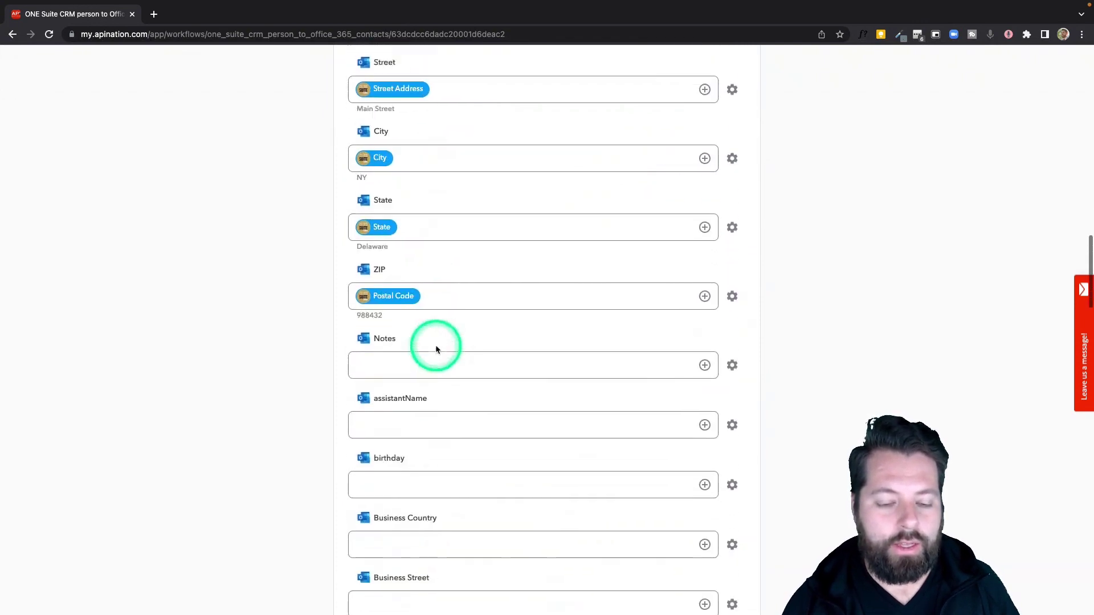
scroll(436, 349, down, 4)
click(706, 170)
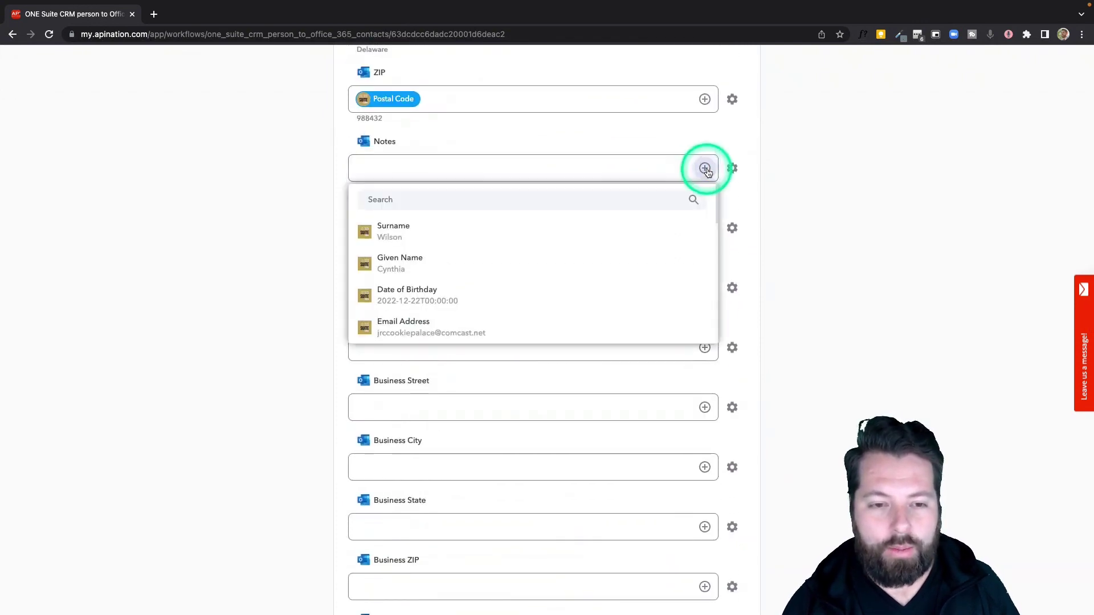
scroll(526, 304, down, 5)
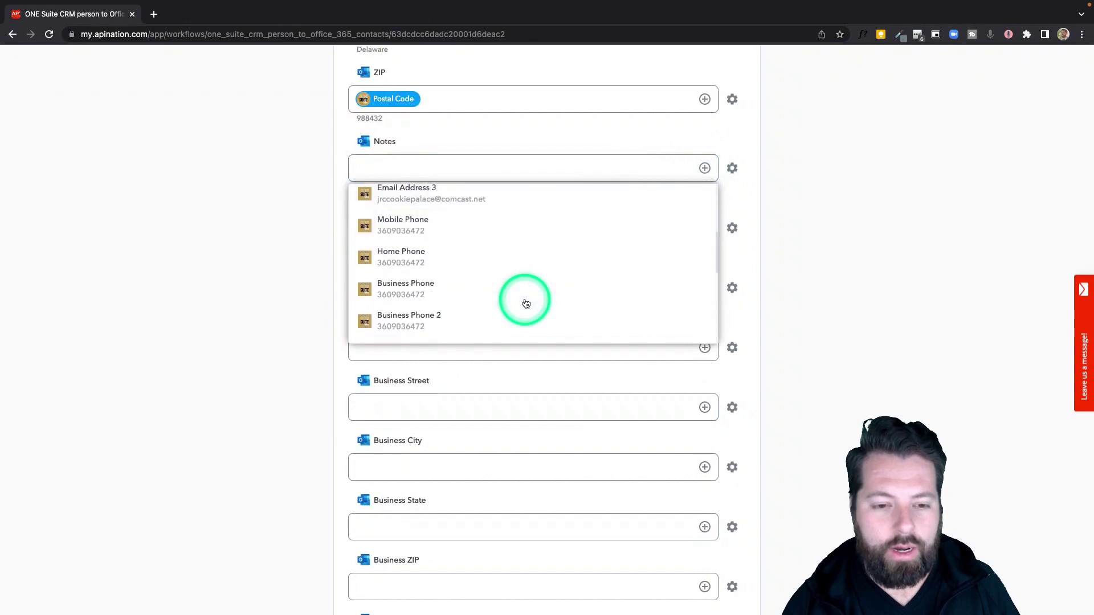
scroll(526, 304, down, 6)
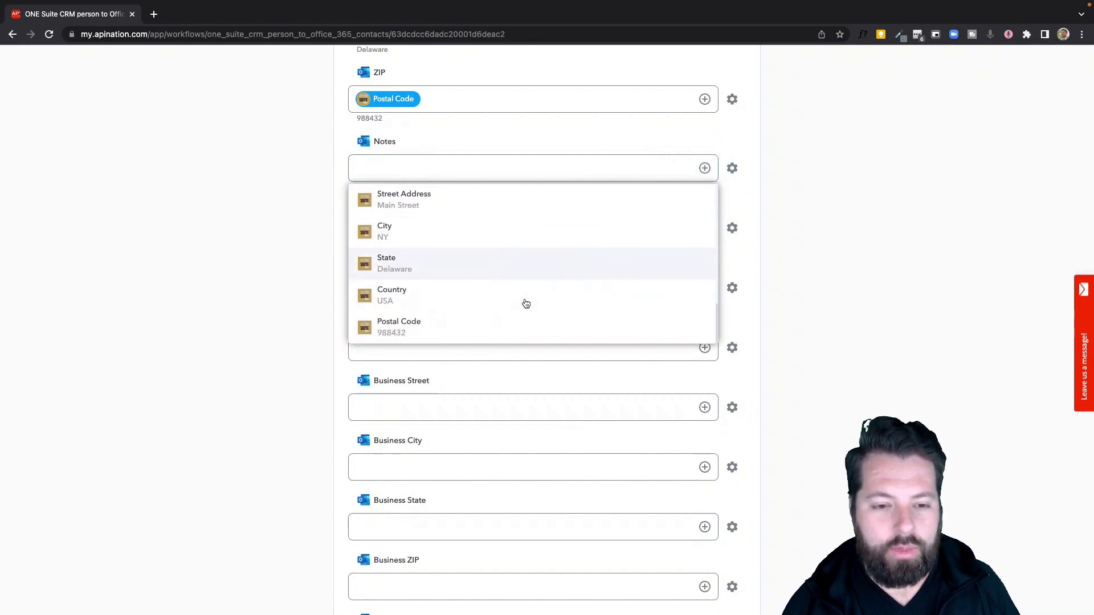
scroll(526, 304, up, 7)
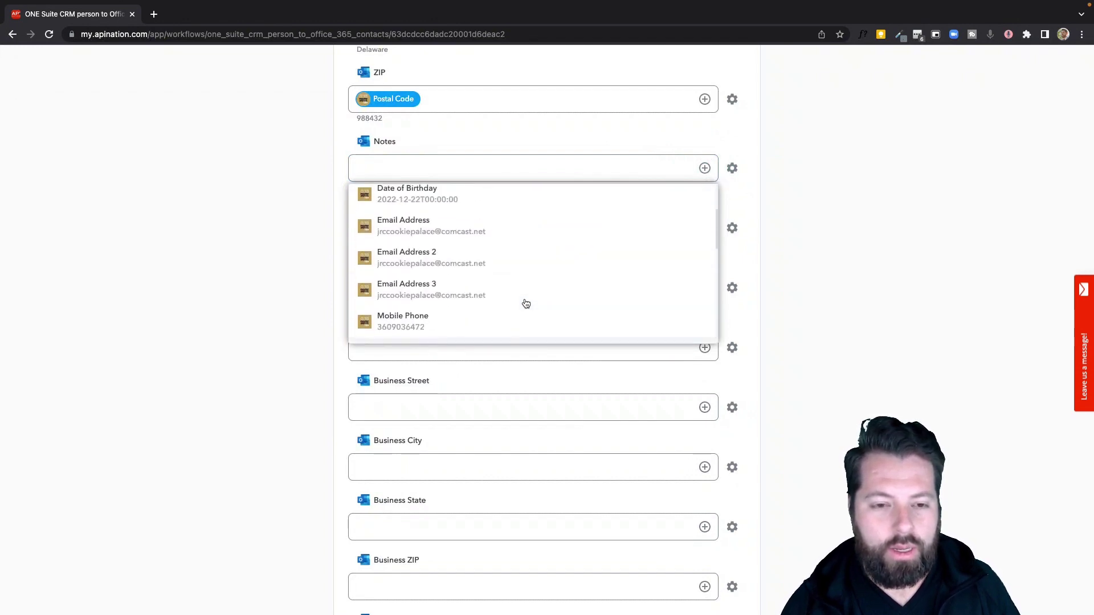
scroll(526, 303, up, 3)
click(299, 299)
- Activate the ONE Suite CRM person to Office 365 contacts sync and open the list of all syncs
scroll(299, 298, up, 15)
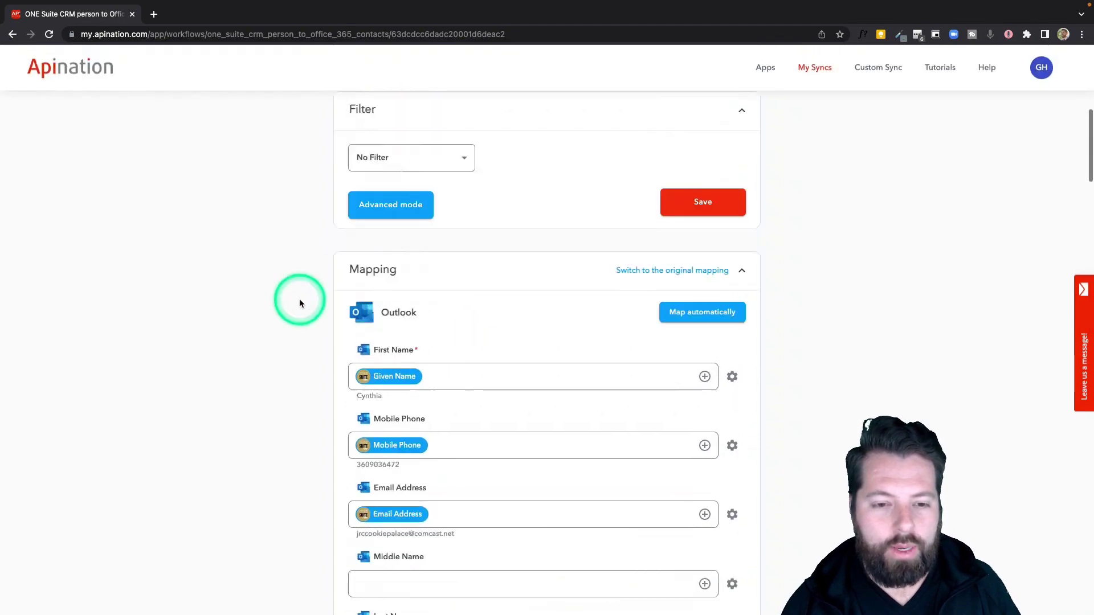
scroll(299, 299, up, 10)
click(556, 212)
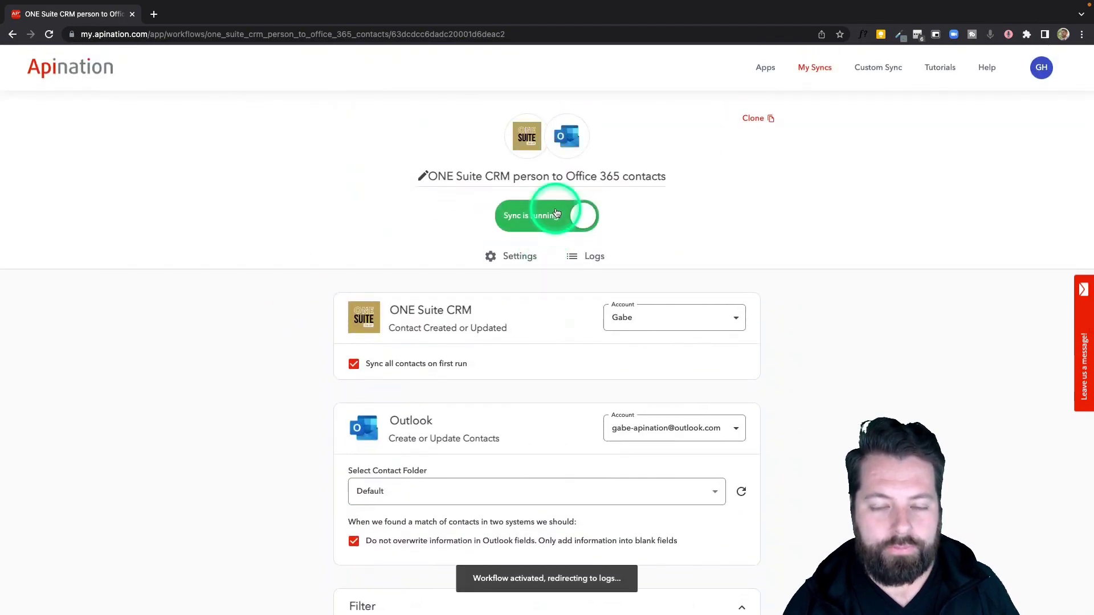
click(814, 69)
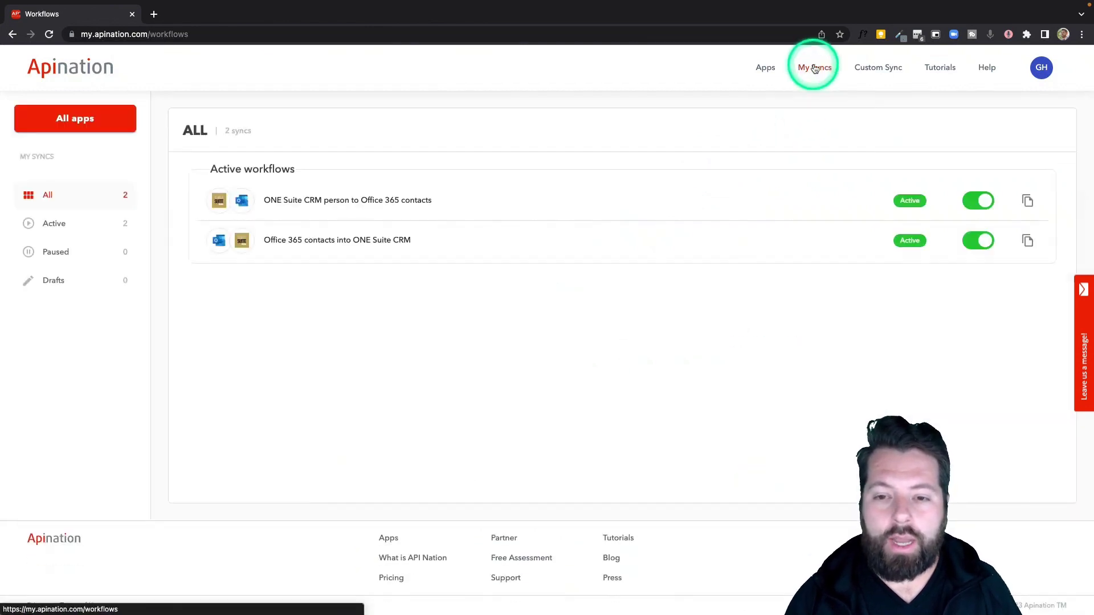